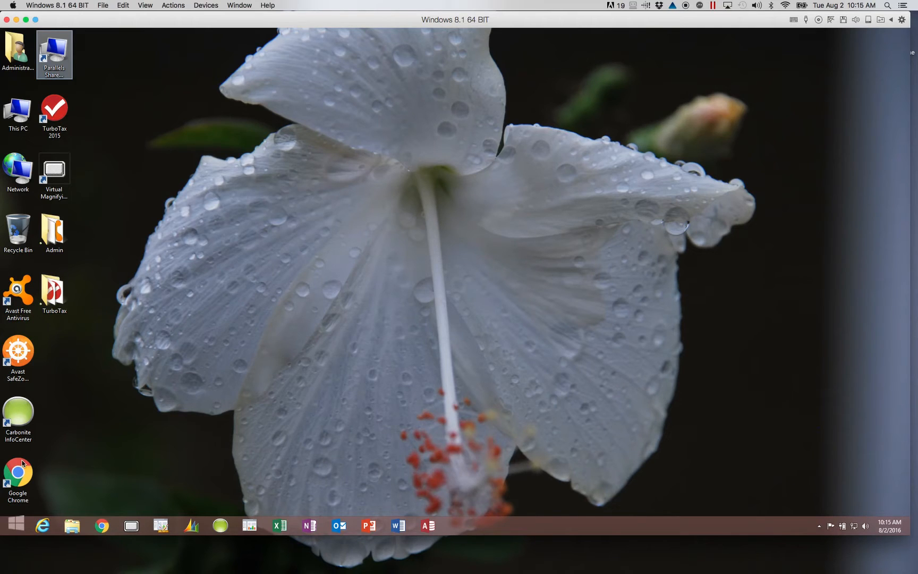
Launch Excel 2016 from the full list of installed programs.
left_click(17, 526)
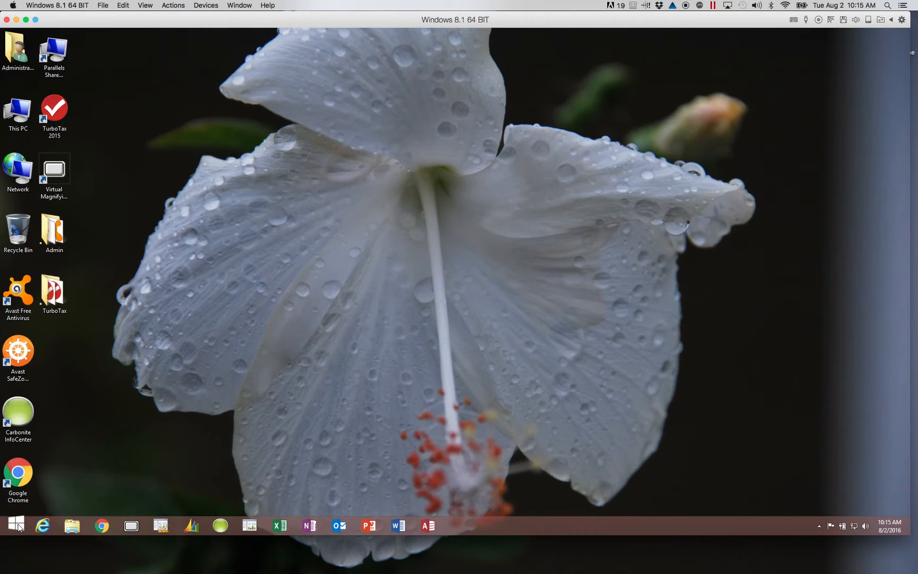
left_click(20, 527)
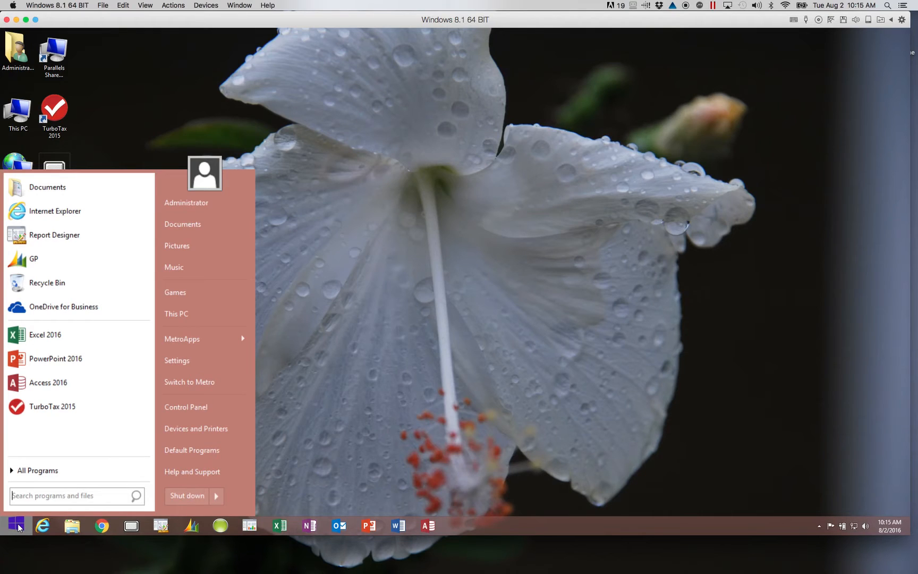
left_click(41, 471)
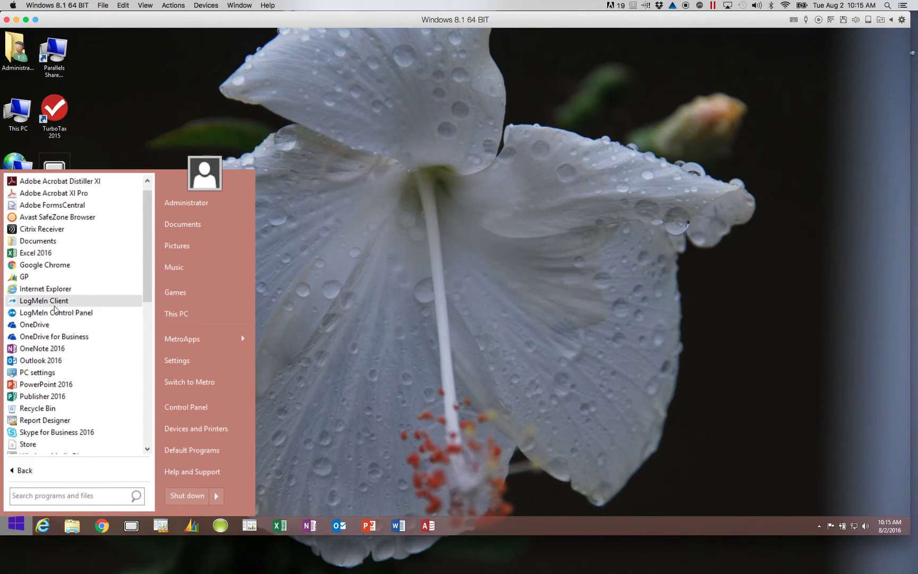
left_click(52, 254)
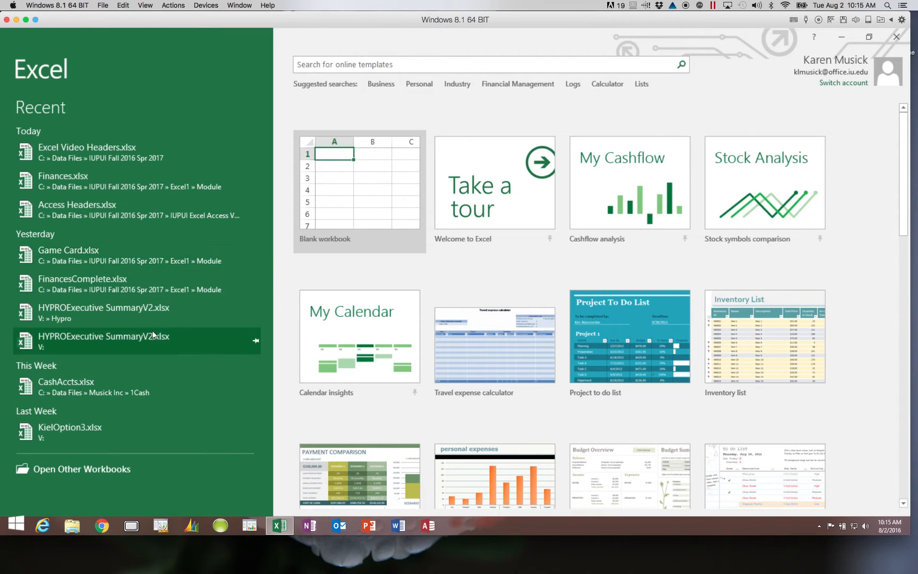
Check the taskbar pinning options for Excel and dismiss them without changing anything.
mouse_move(286, 529)
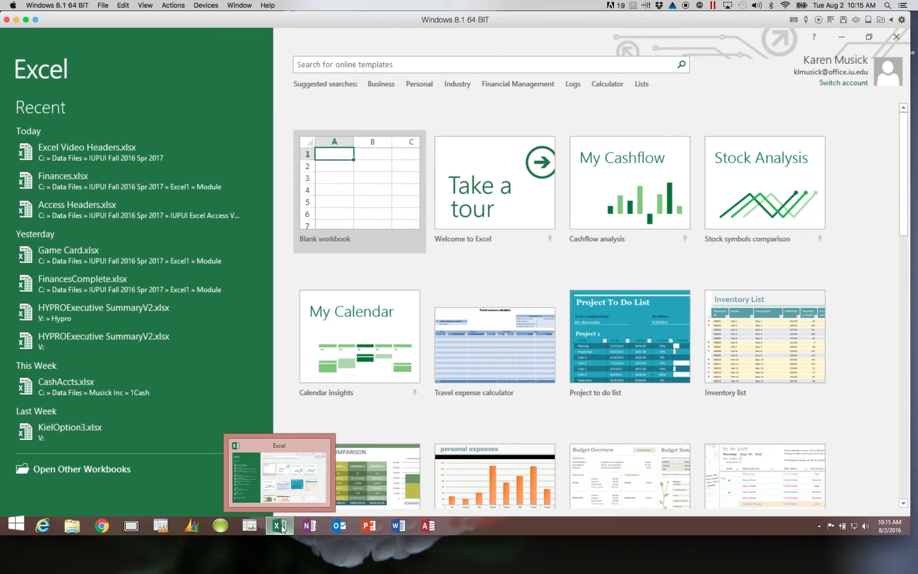
right_click(282, 529)
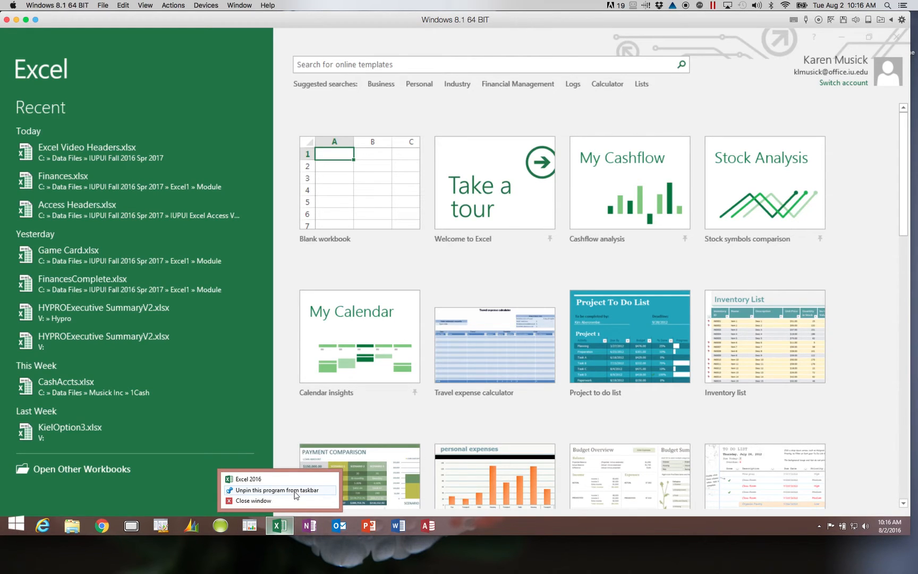
left_click(456, 521)
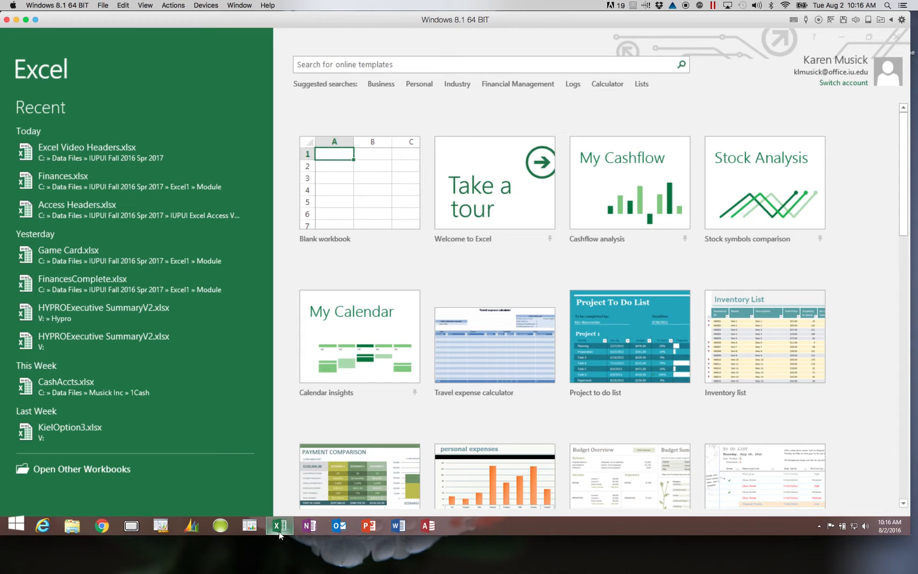
mouse_move(285, 525)
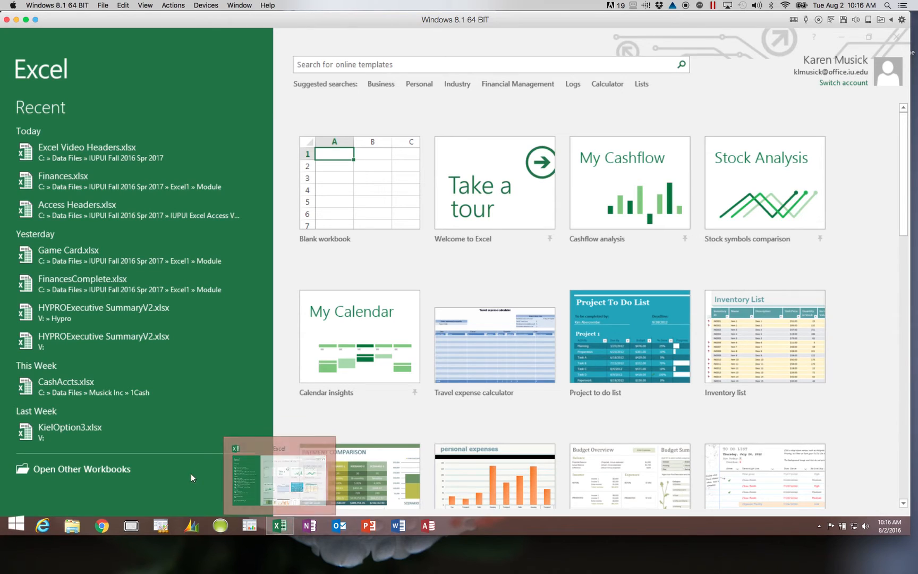
Open the workbook Finances.xlsx from Data Files > IUPUI Fall 2016 Spr 2017 > Excel1 > Module.
left_click(107, 470)
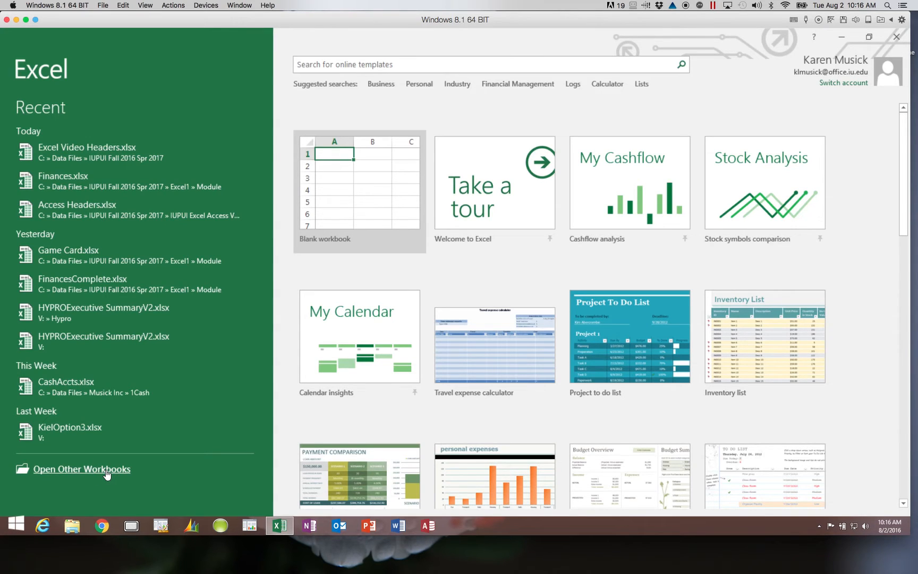
left_click(106, 470)
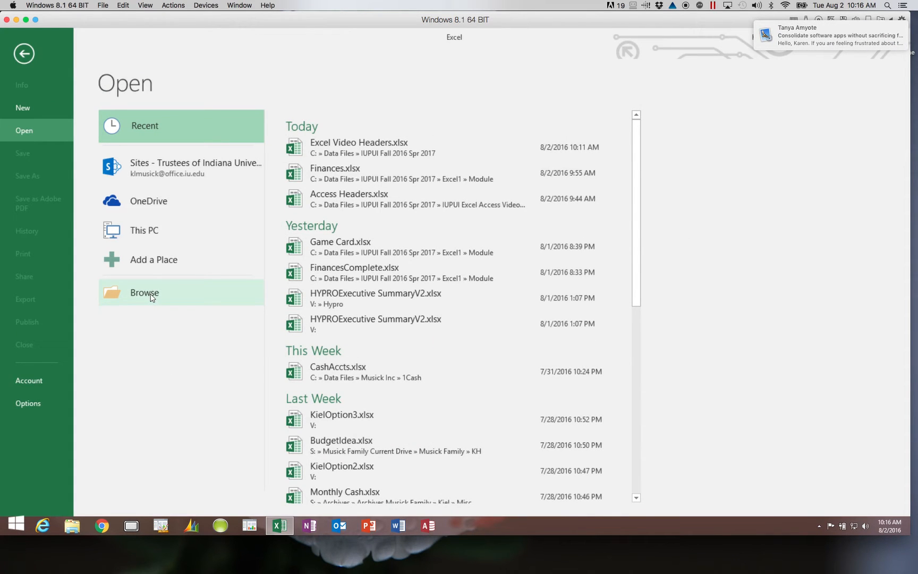
left_click(145, 293)
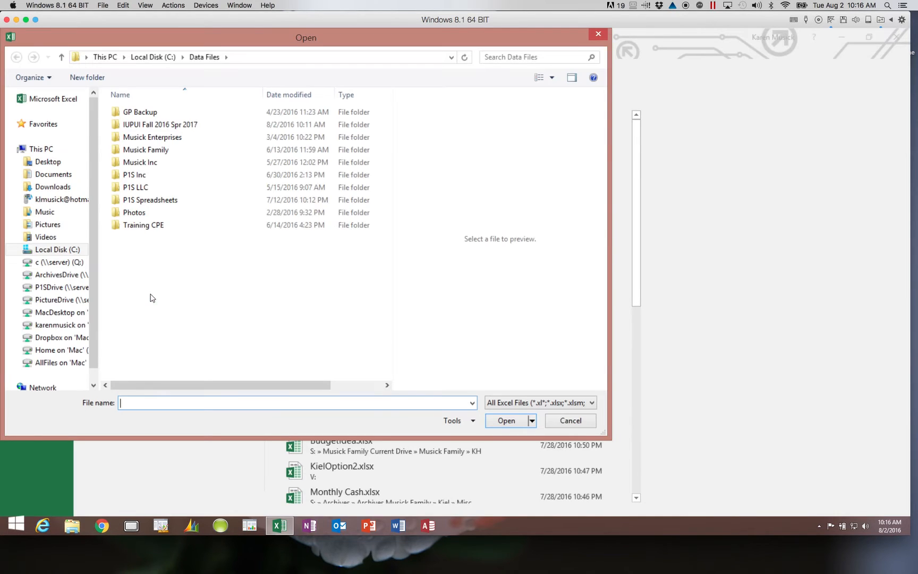
left_click(194, 129)
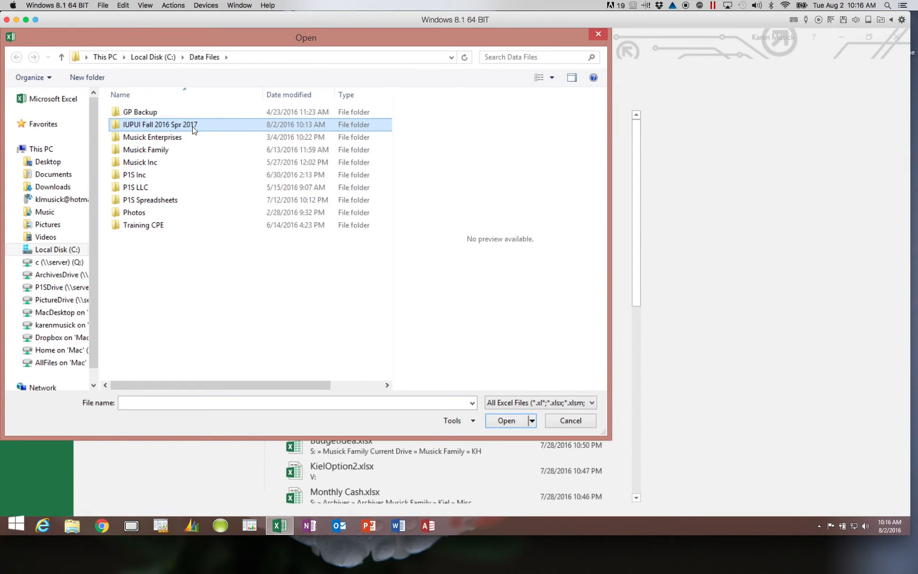
double_click(194, 129)
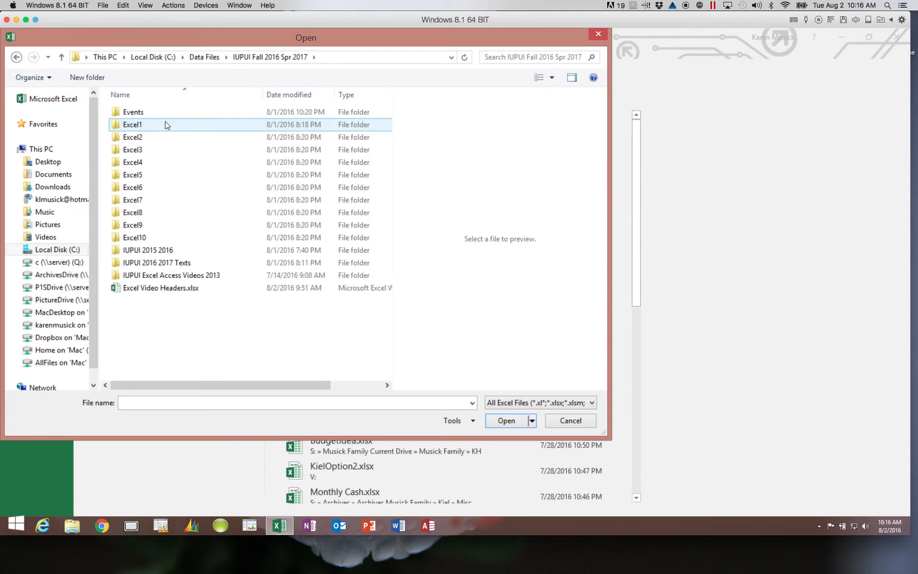
double_click(134, 125)
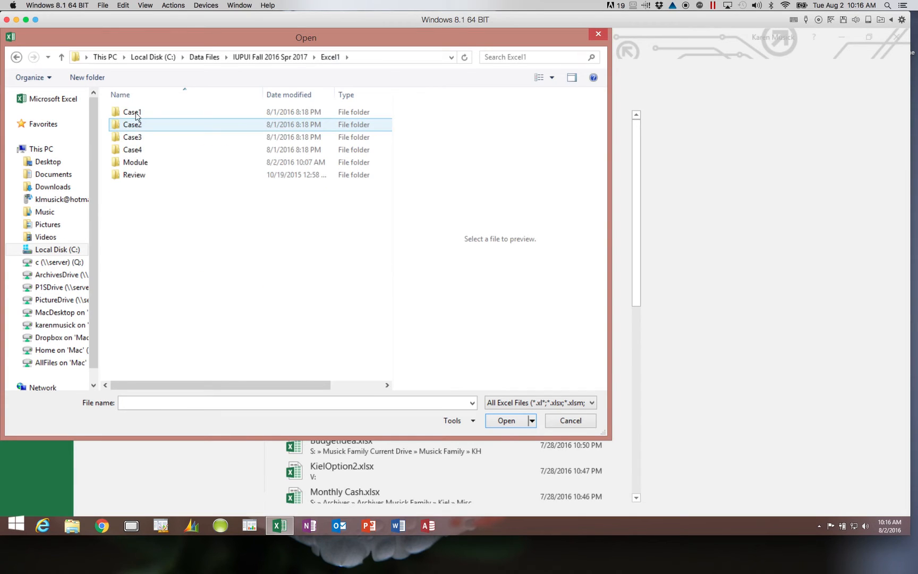
double_click(136, 163)
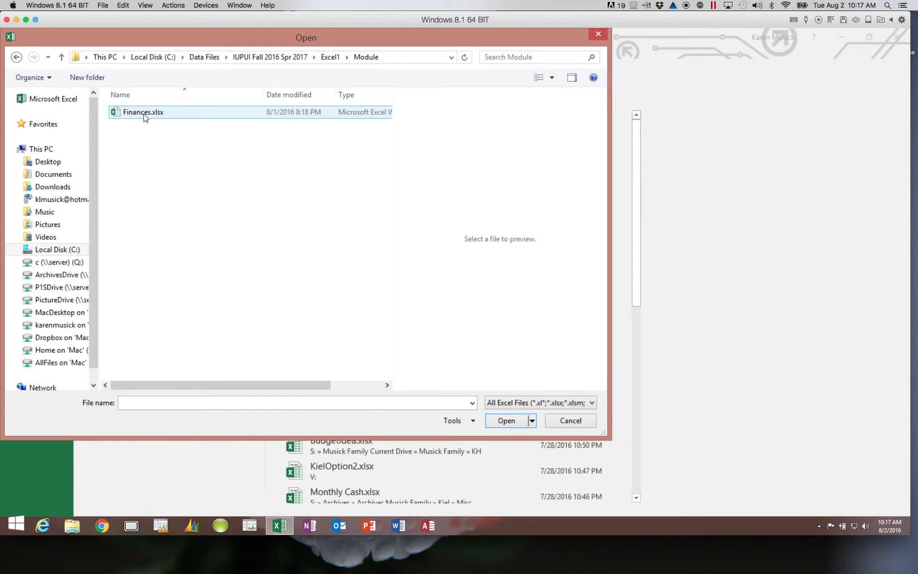
left_click(144, 117)
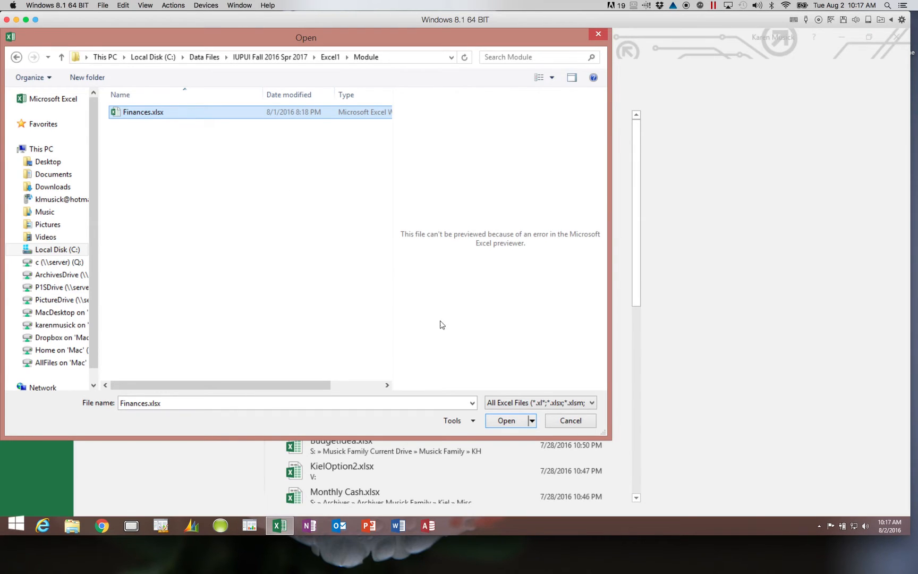
left_click(507, 420)
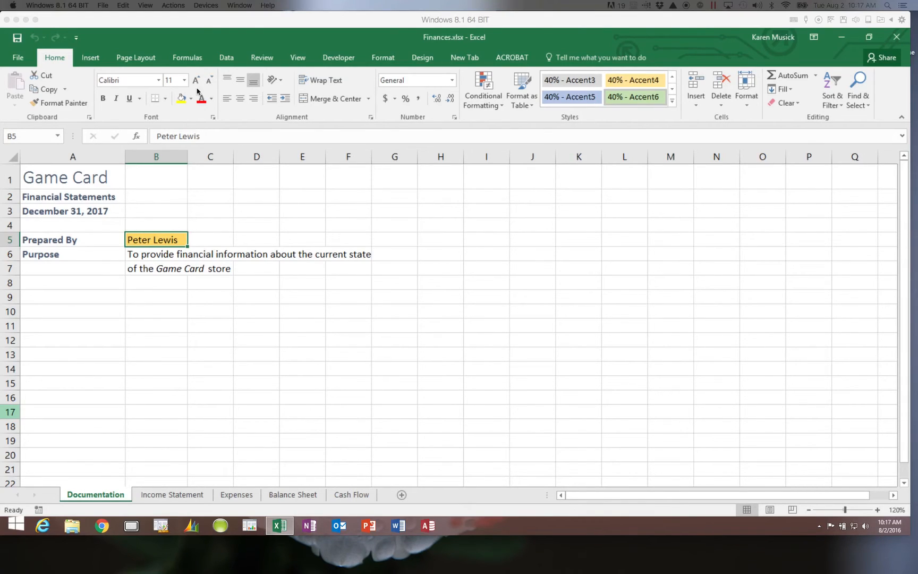
Examine the workbook's file information and the available insert, page layout, formula and Quick Access Toolbar customization commands.
left_click(21, 58)
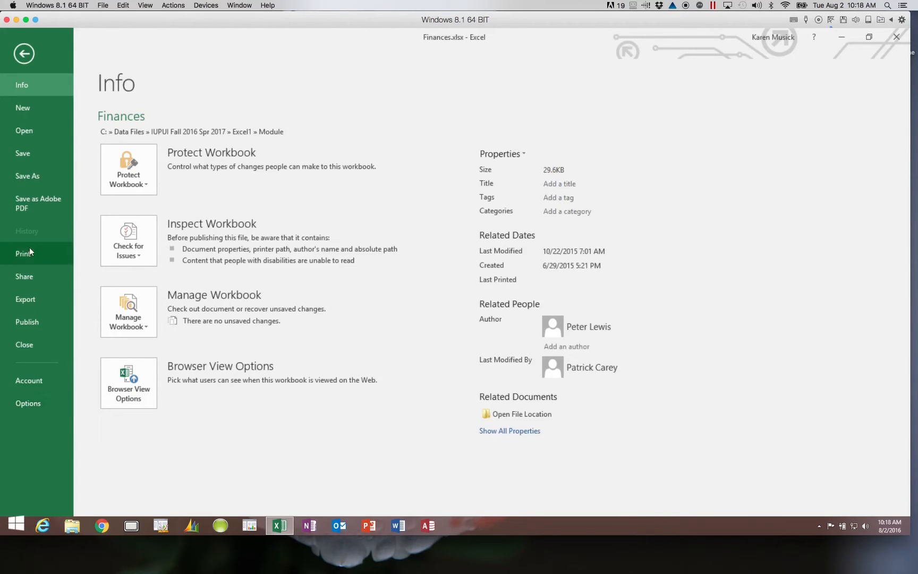
left_click(23, 53)
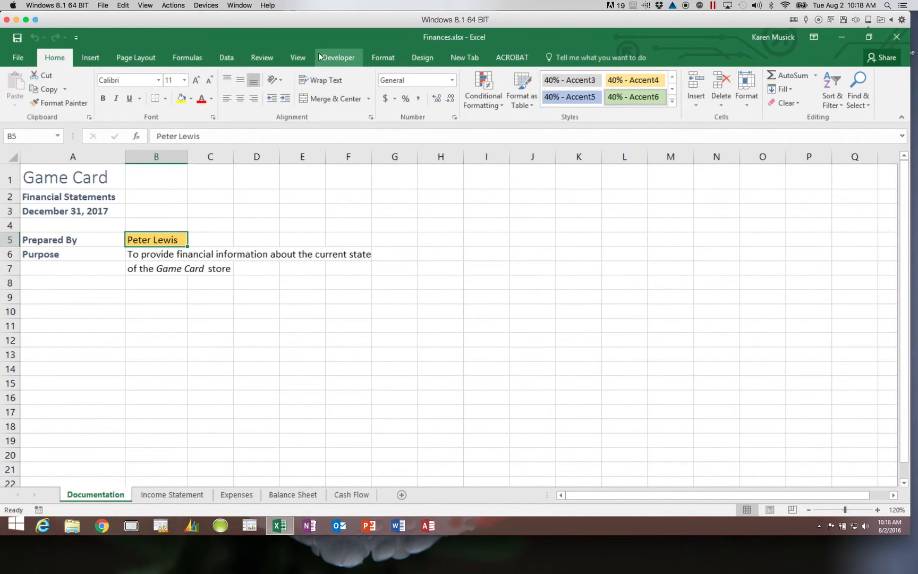
left_click(98, 59)
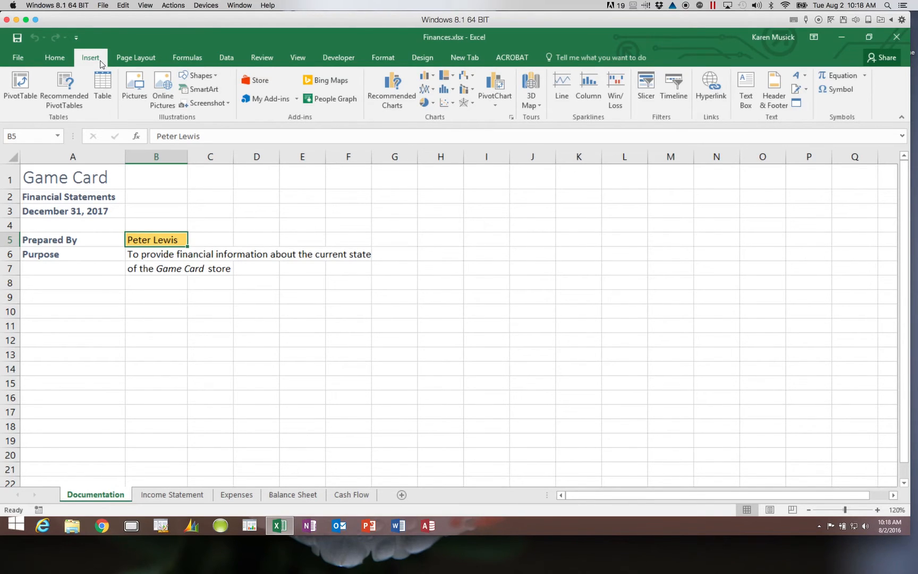
left_click(151, 58)
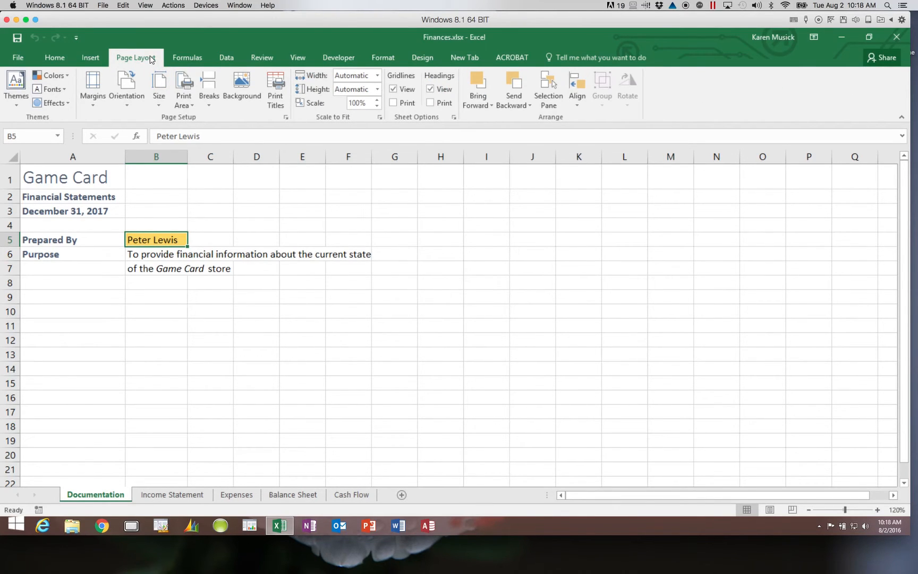
left_click(188, 60)
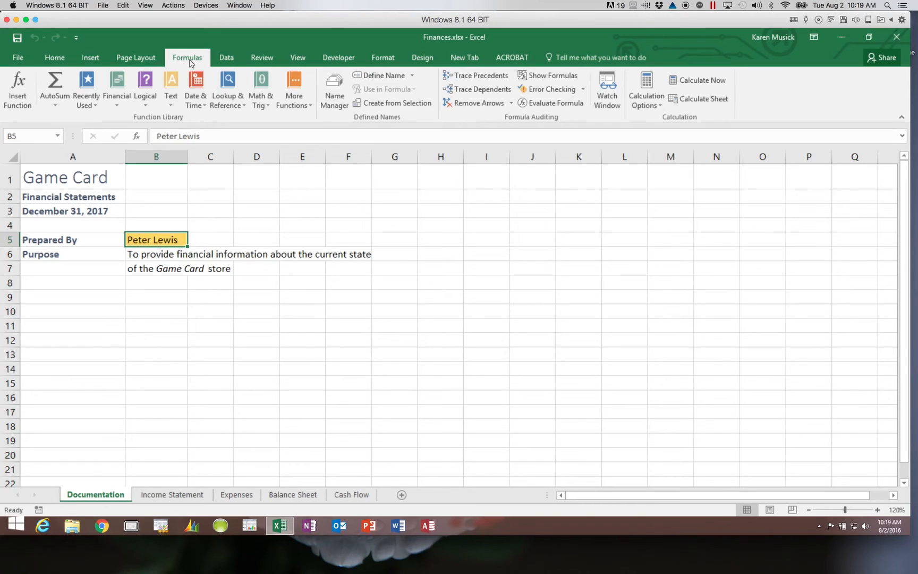
left_click(61, 57)
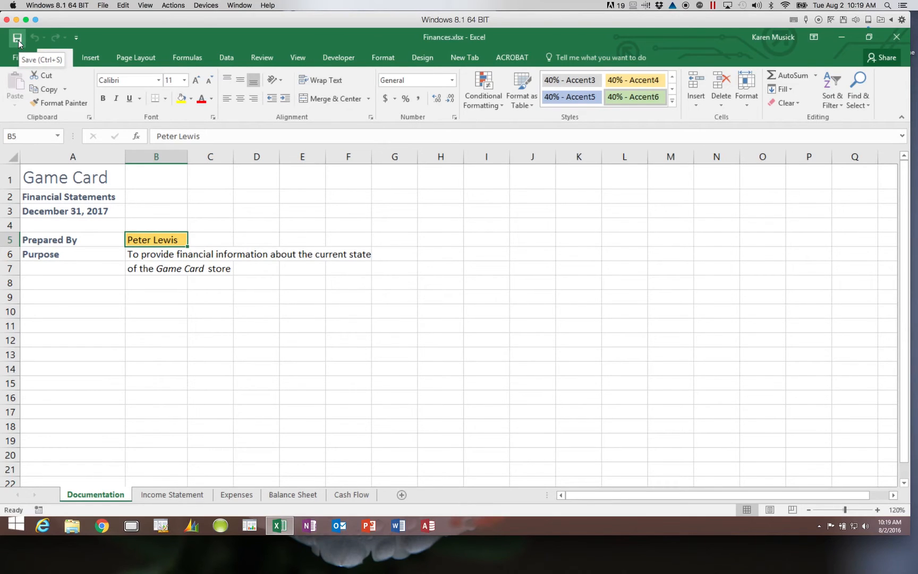
left_click(77, 38)
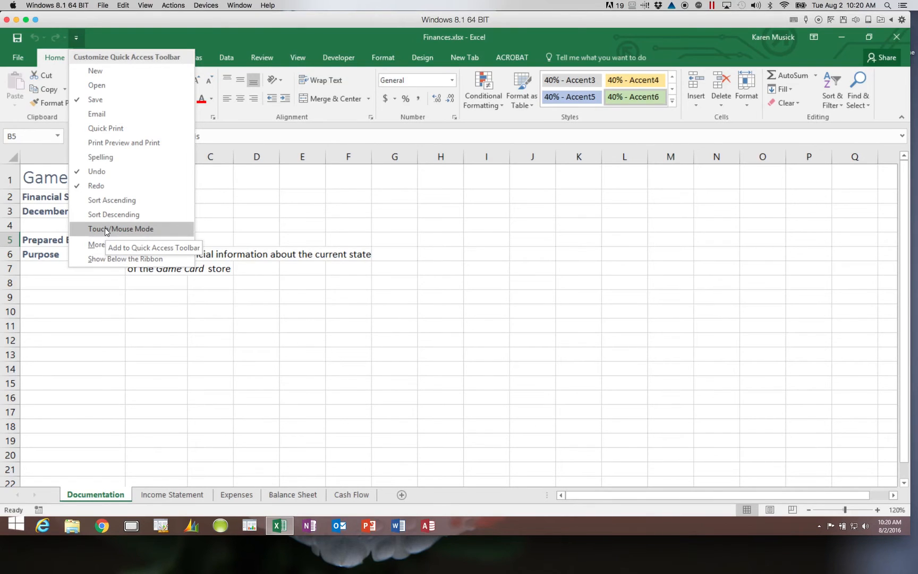
left_click(75, 38)
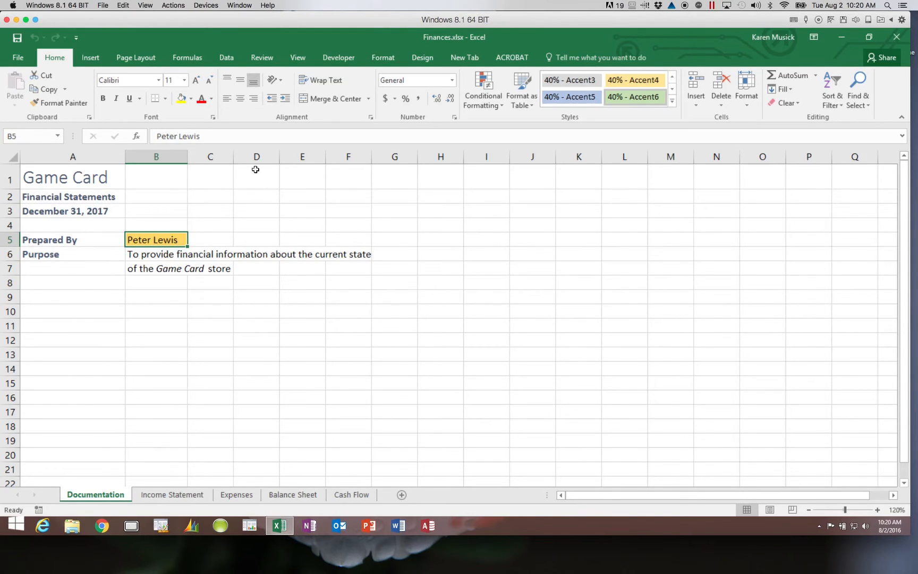
Inspect the Prepared By entry of cell B5 in the formula bar, comparing it with empty cell B8.
left_click(214, 136)
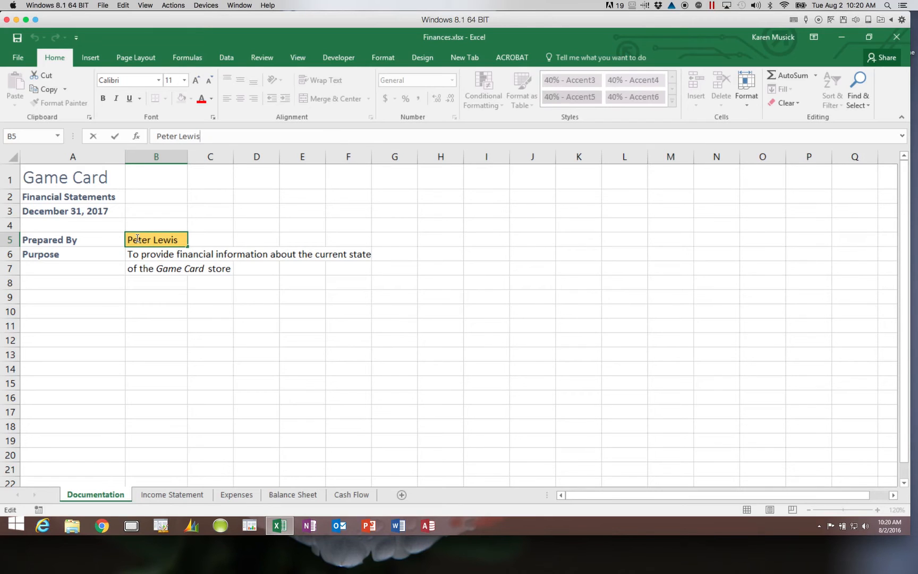
left_click(143, 285)
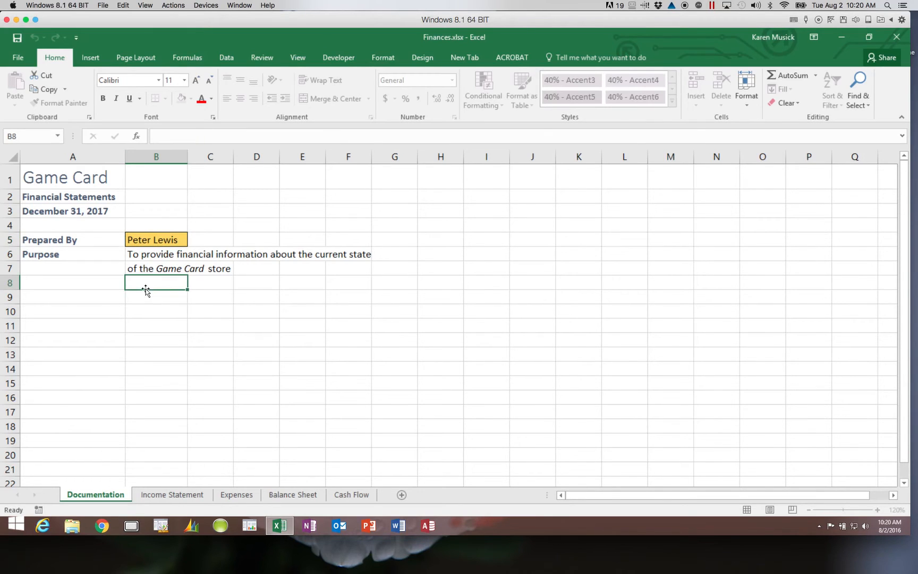
left_click(154, 241)
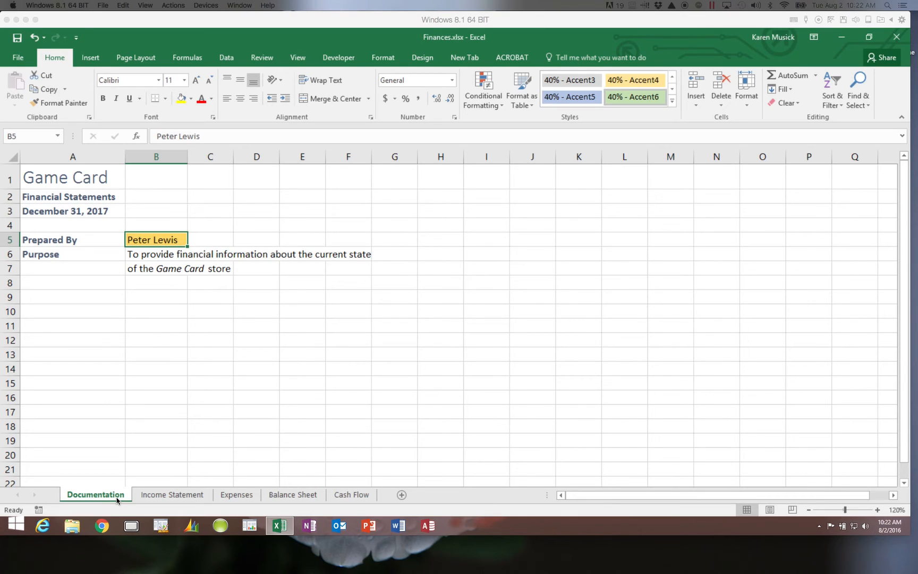
Review the Income Statement, Expenses and Balance Sheet worksheets in turn.
left_click(165, 494)
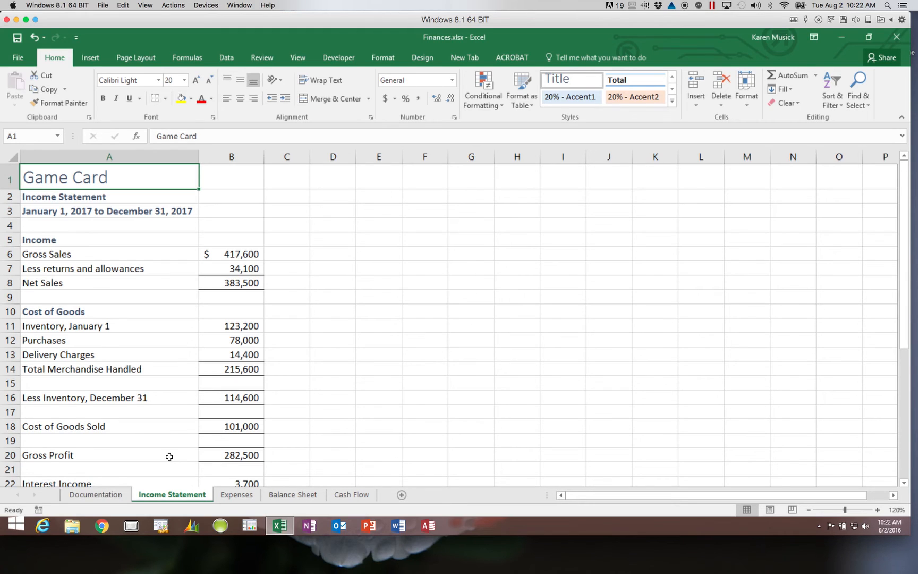
left_click(234, 495)
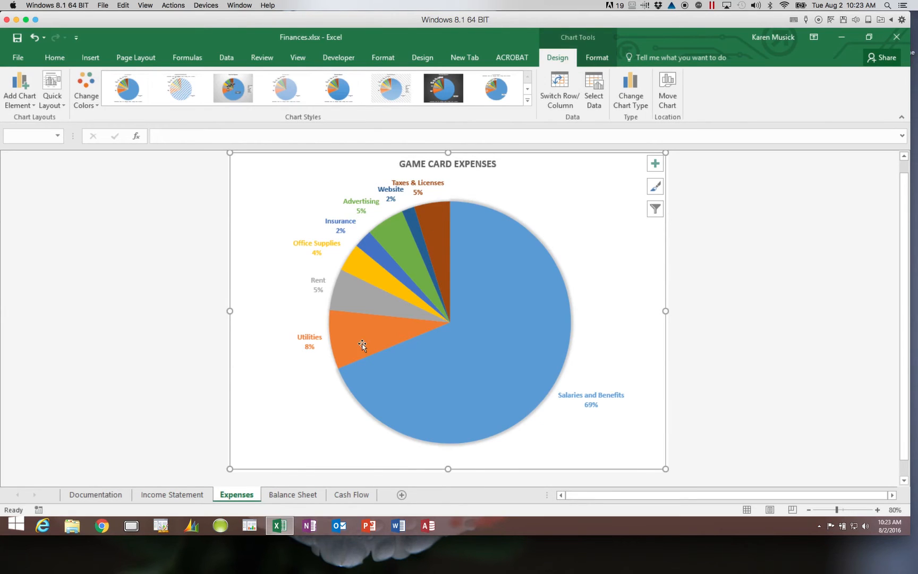
left_click(284, 498)
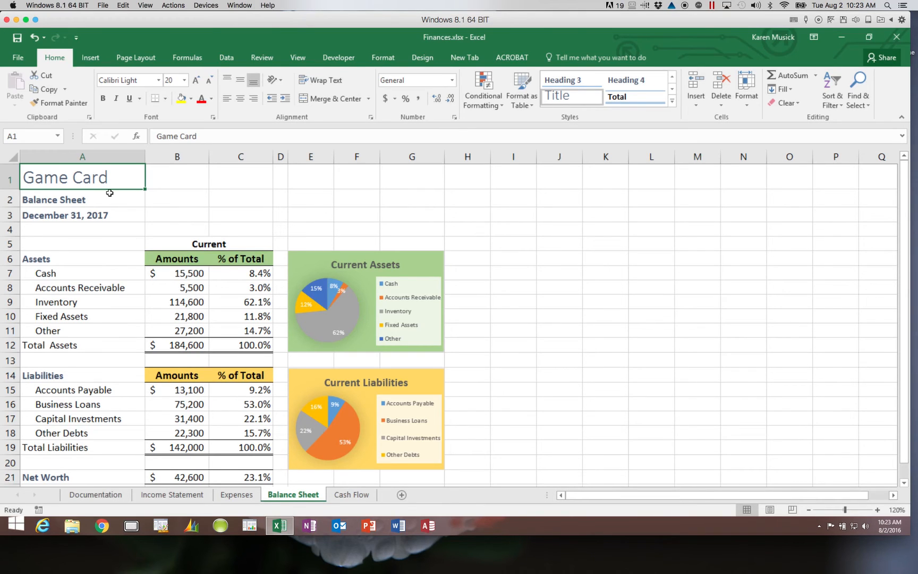
Examine the design and format tools available for the Current Assets pie chart, and finish with cell C2 selected.
left_click(301, 264)
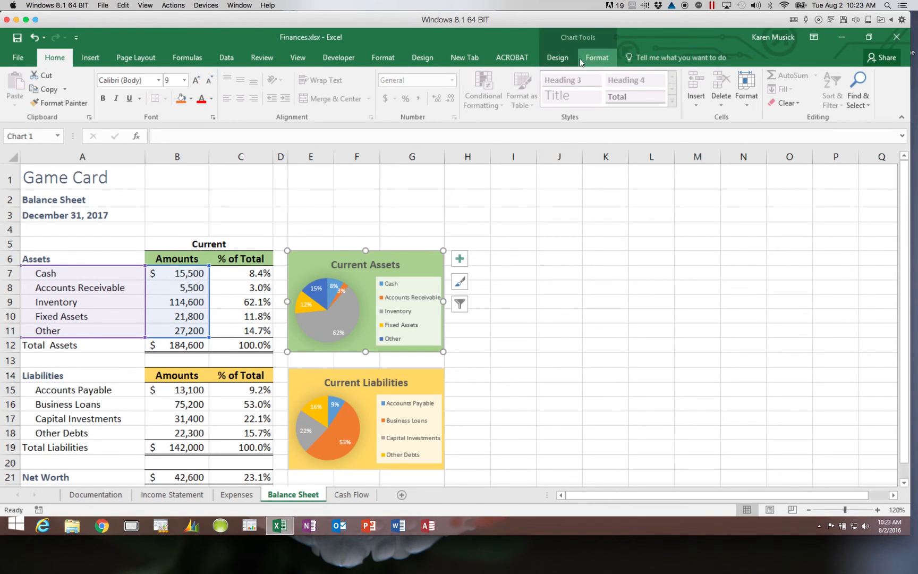
left_click(558, 59)
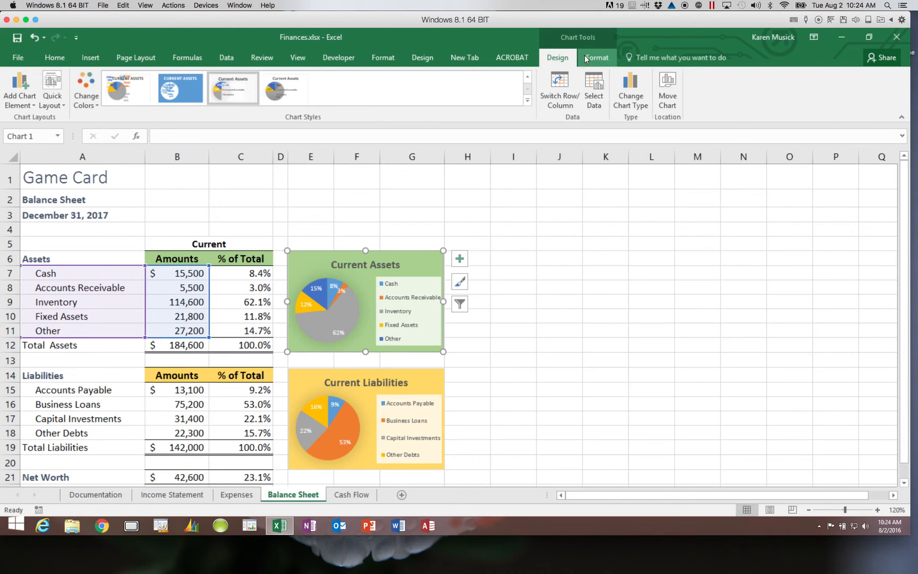
left_click(590, 60)
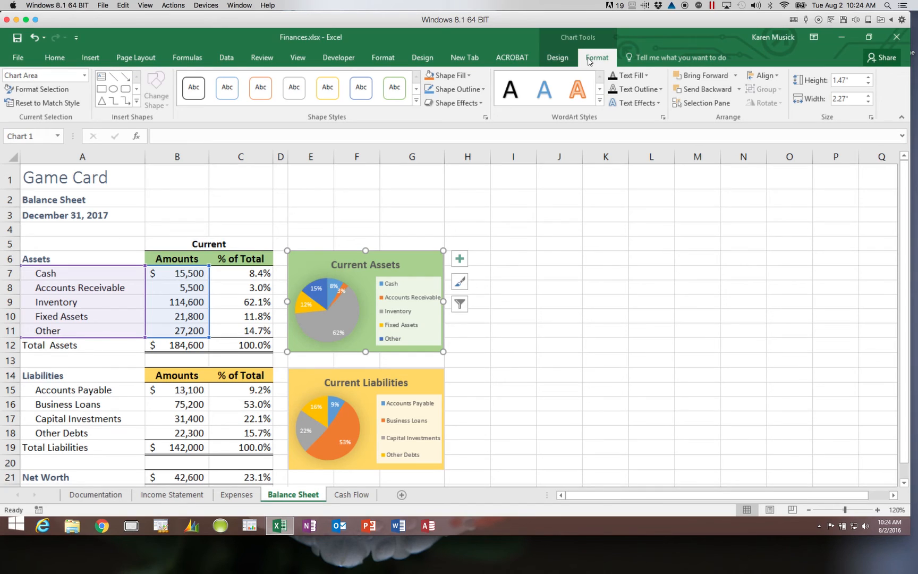
left_click(258, 192)
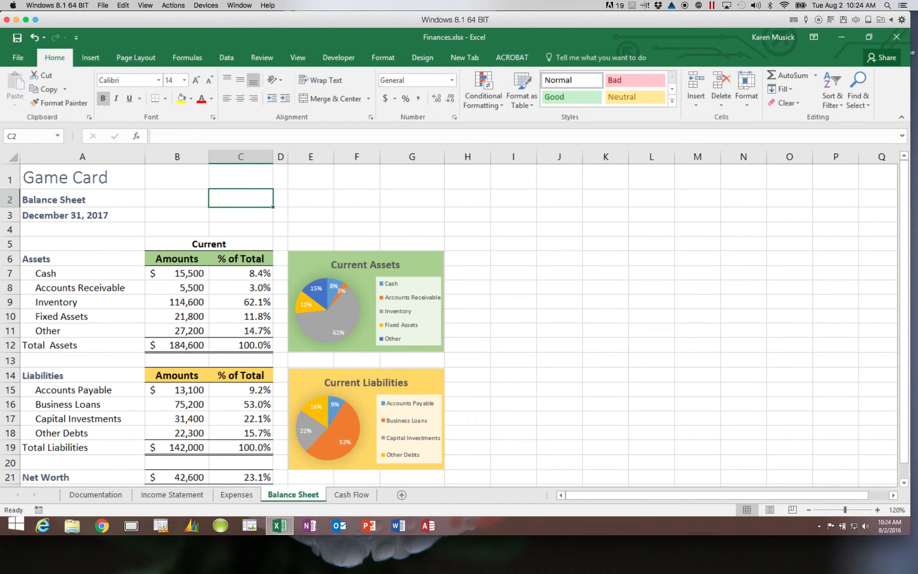
Select cell A1 of the Balance Sheet, and read through the Income Statement worksheet down to Total Expenses and back to its start.
left_click(136, 179)
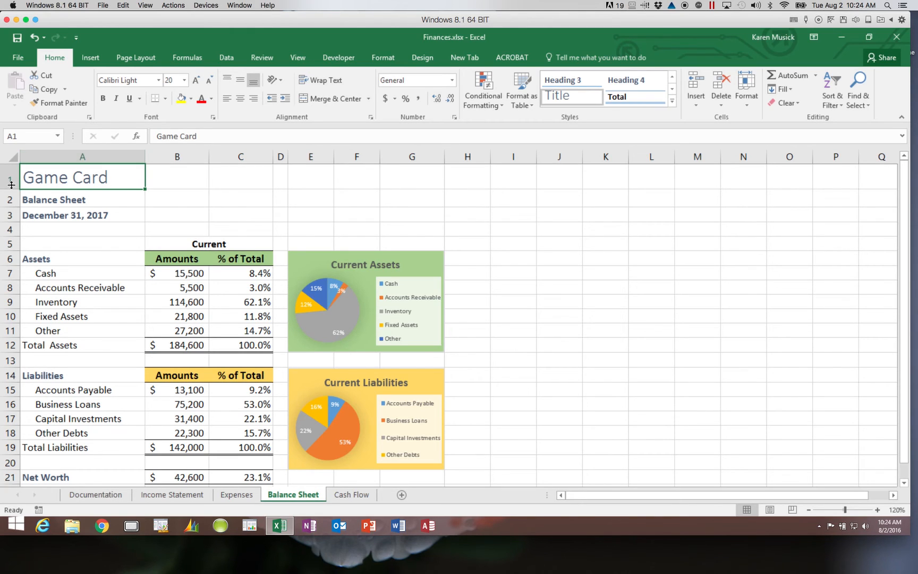
left_click(65, 179)
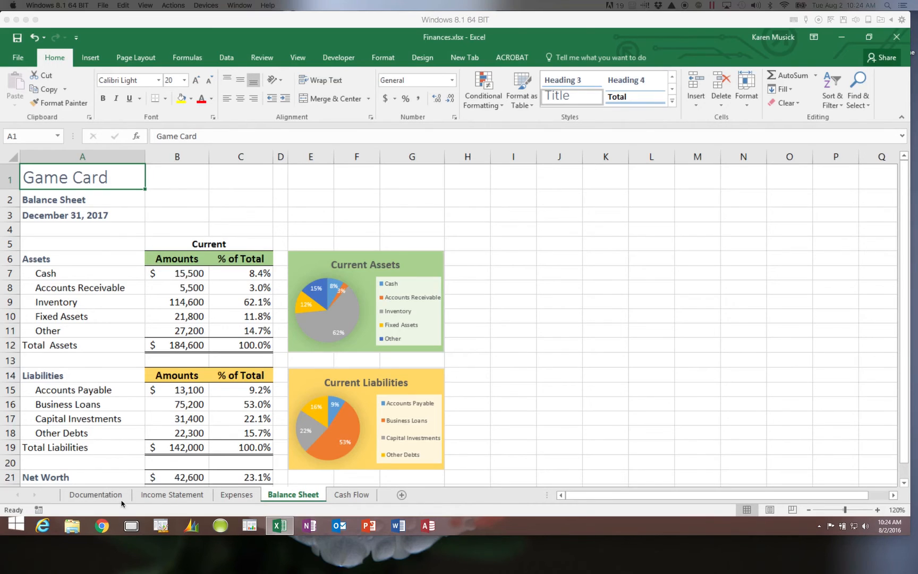
left_click(171, 499)
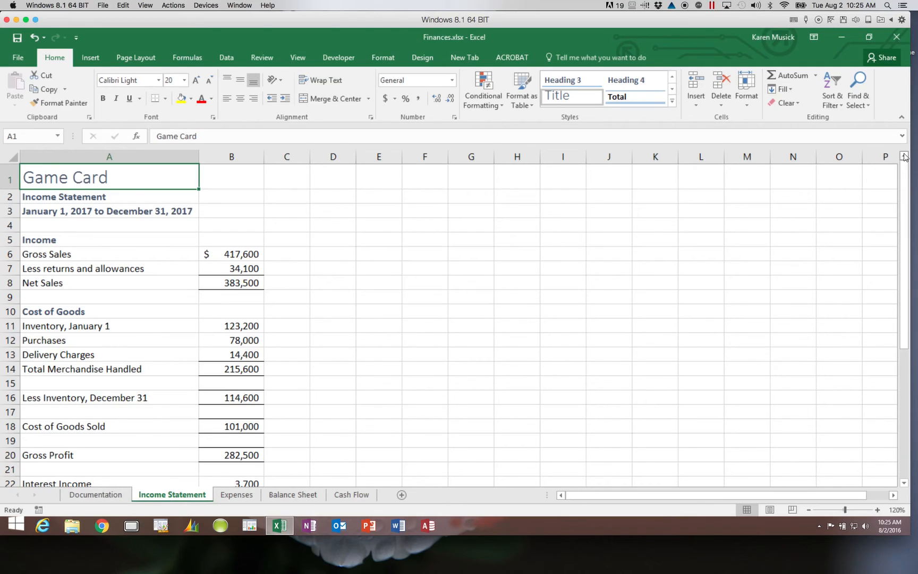
left_click(904, 483)
left_click(904, 483)
left_click(904, 483)
left_click(905, 483)
left_click(904, 483)
left_click(904, 483)
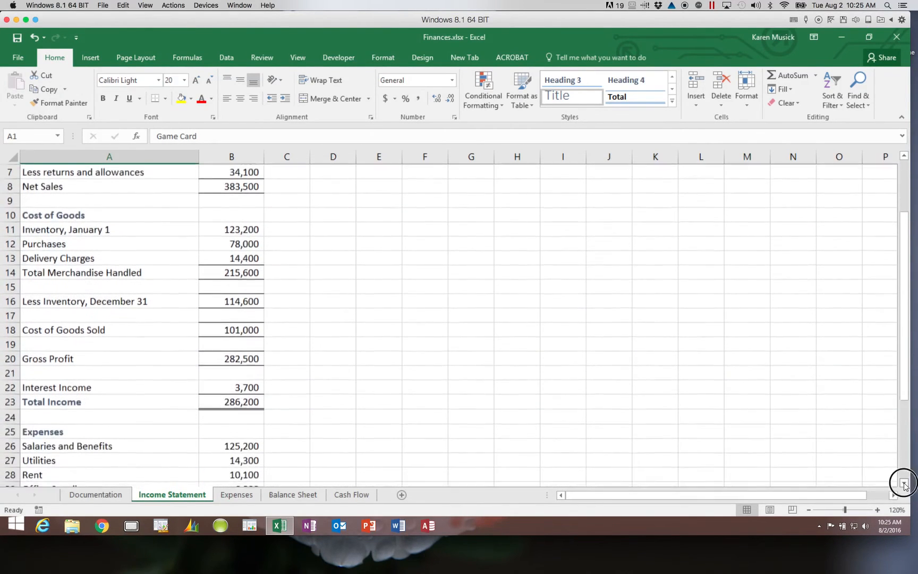
left_click(904, 482)
left_click(904, 482)
left_click(904, 483)
left_click(904, 483)
left_click(904, 483)
left_click(904, 482)
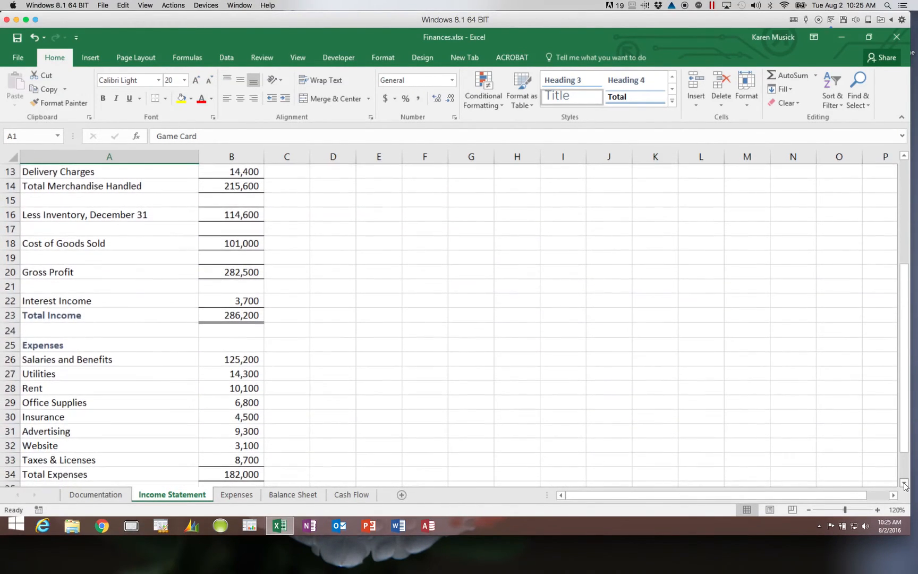
left_click_drag(906, 275, 906, 162)
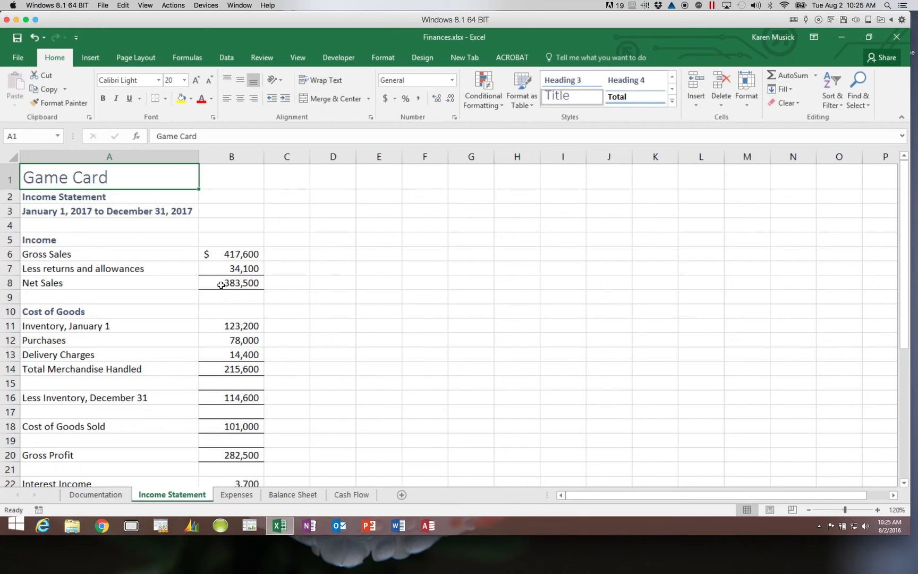
Move the active cell around the Income Statement from A5, one cell and one screen at a time, and return to A1.
left_click(167, 241)
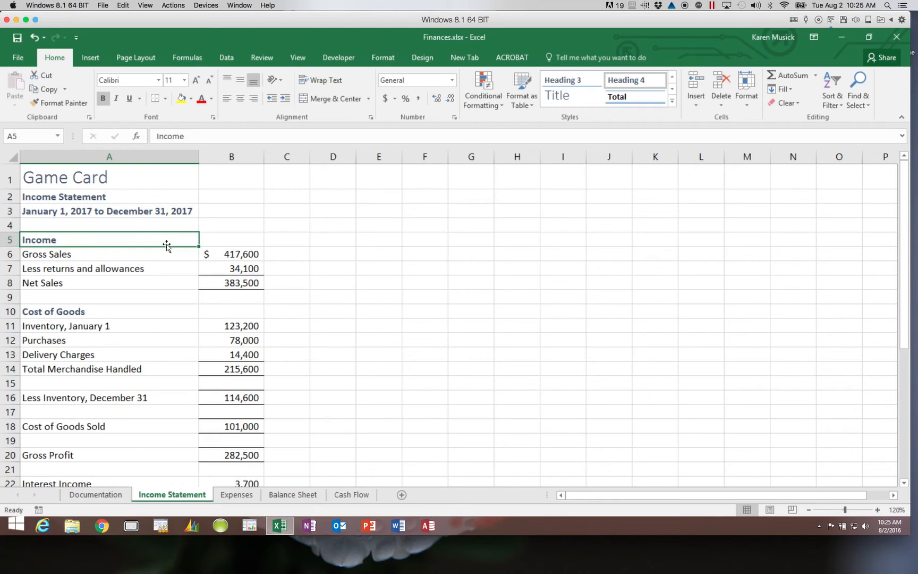
key("Up")
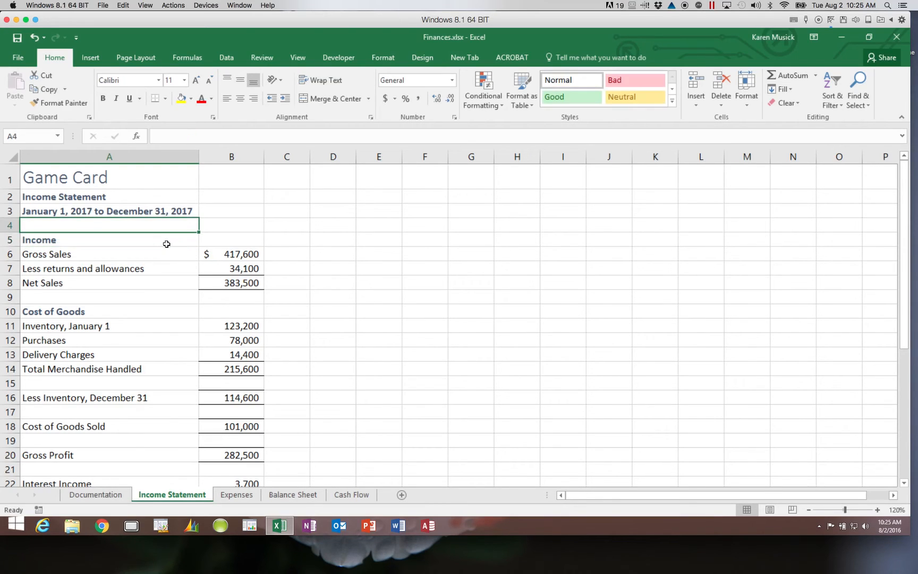
key("Down")
key("Down")
key("Down")
key("Down")
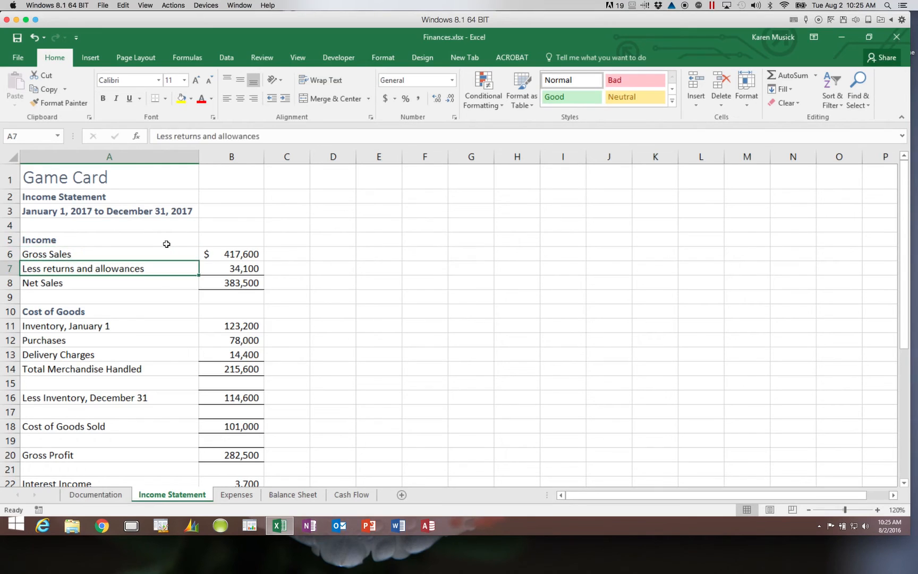
key("Up")
key("Down")
key("Up")
key("Page_Down")
key("Page_Up")
key("ctrl+Home")
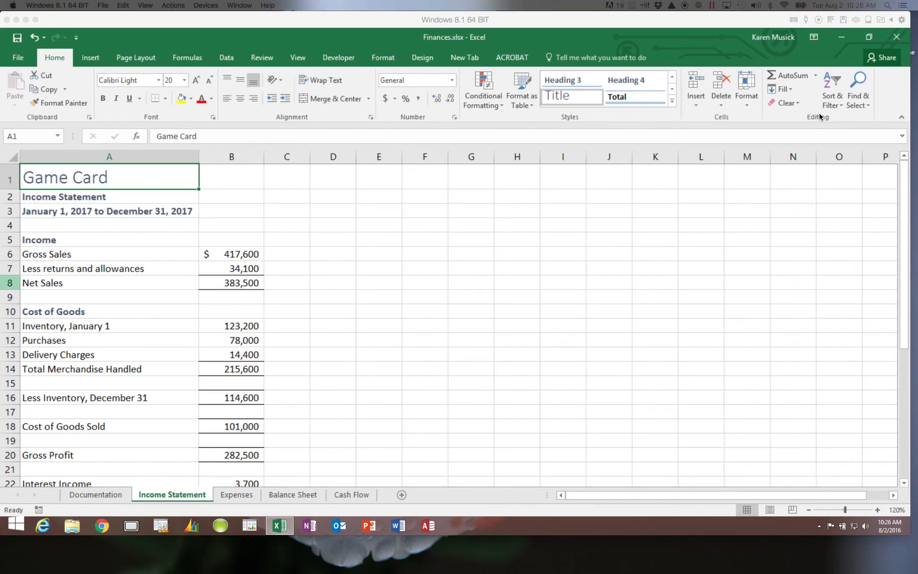
Jump to cell B34 of the Income Statement with the Go To command.
left_click(868, 106)
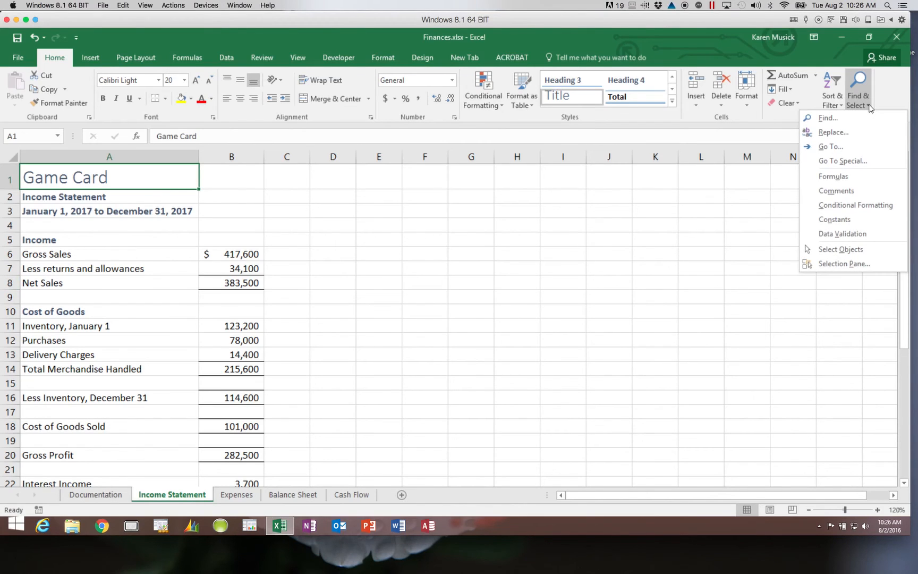
left_click(826, 146)
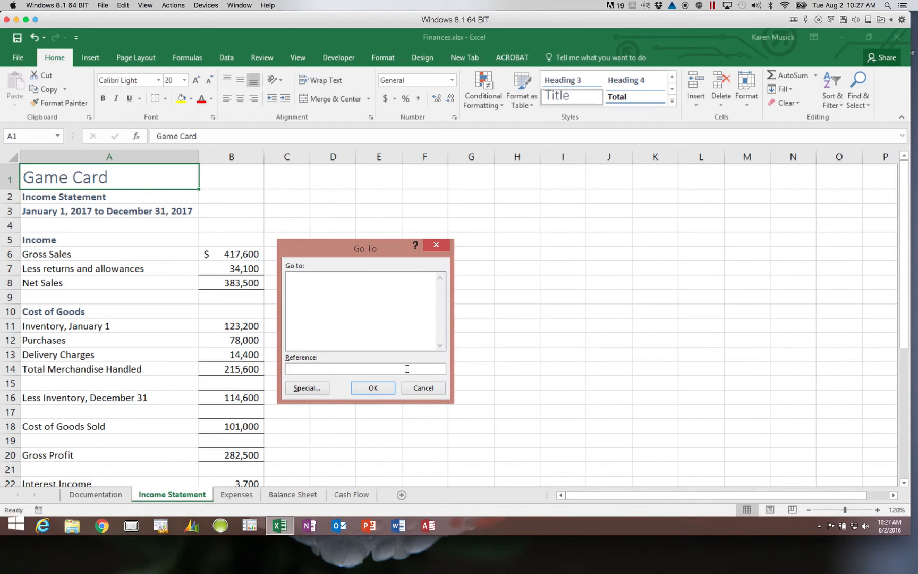
type("B34")
left_click(391, 386)
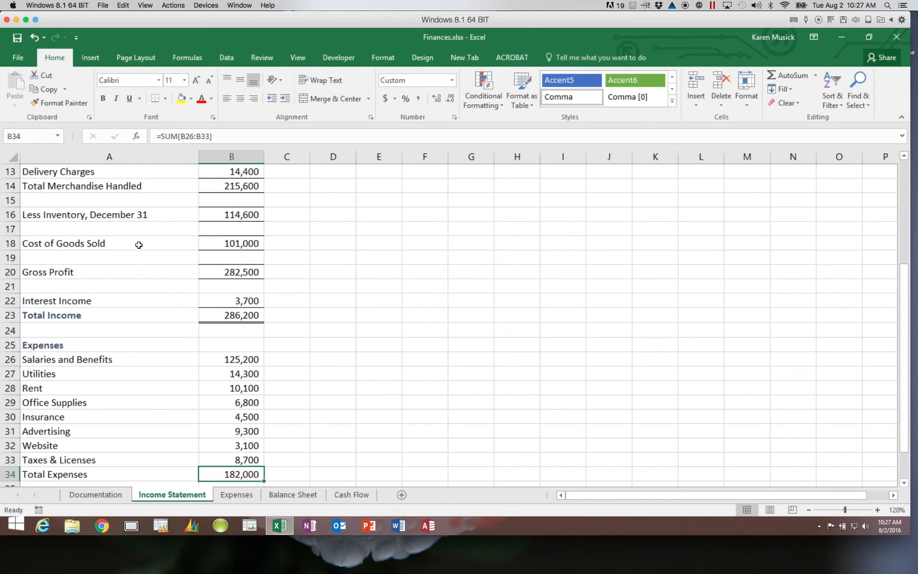
Jump to cell A1 by entering its cell reference.
left_click(32, 138)
type("A1")
key("Return")
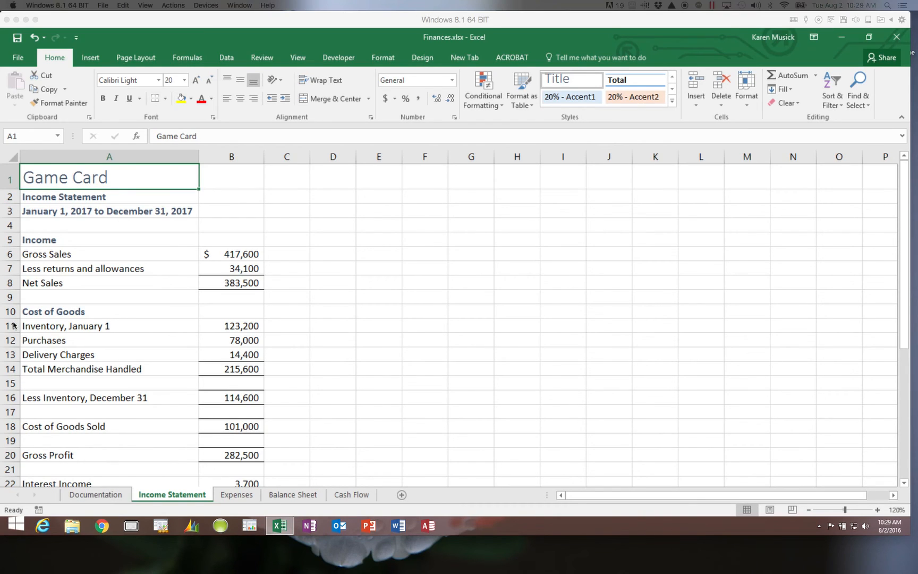
Select the Income section range A5:B8 on the Income Statement.
left_click(89, 239)
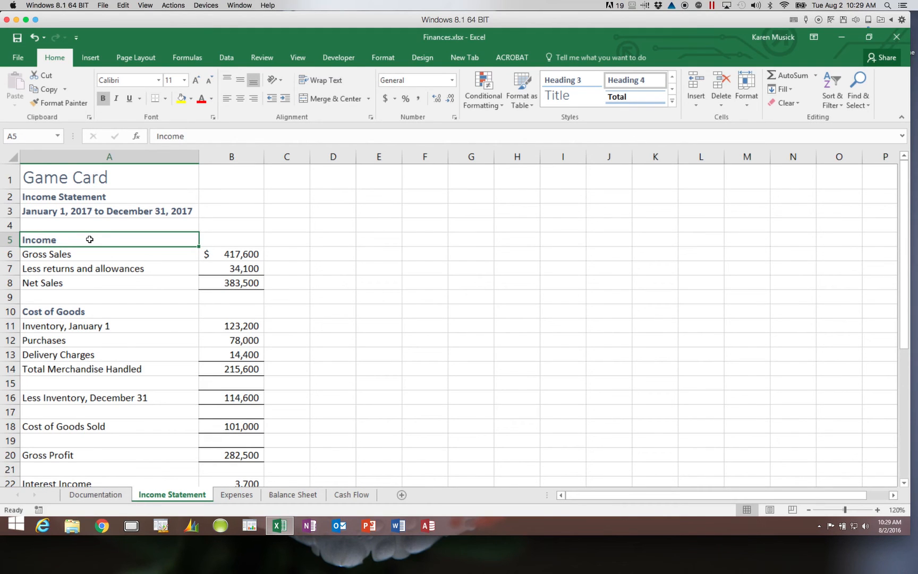
left_click_drag(90, 240, 219, 281)
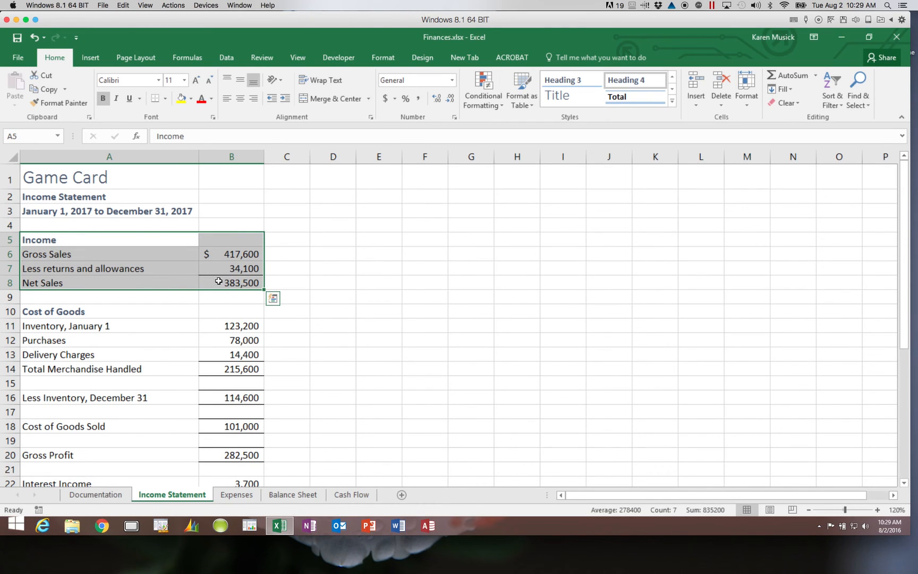
left_click(277, 302)
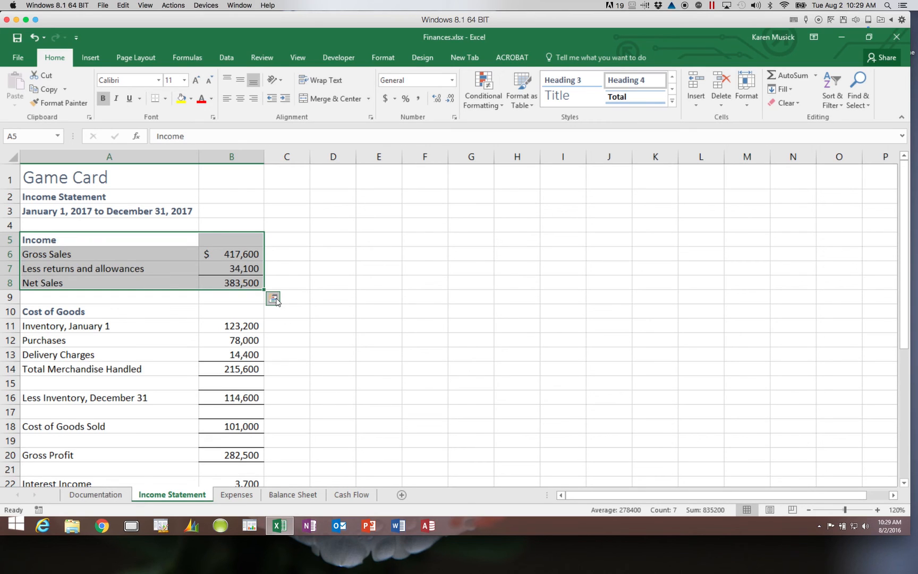
Select A5:B8 again by marking its first and last cells, and replace the selection with cell B10.
left_click(150, 239)
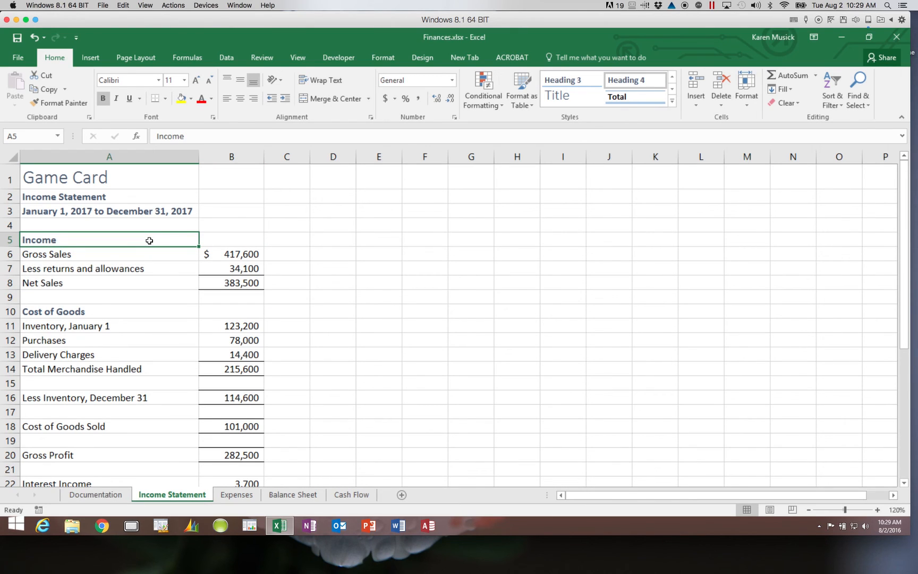
left_click(242, 284, "shift")
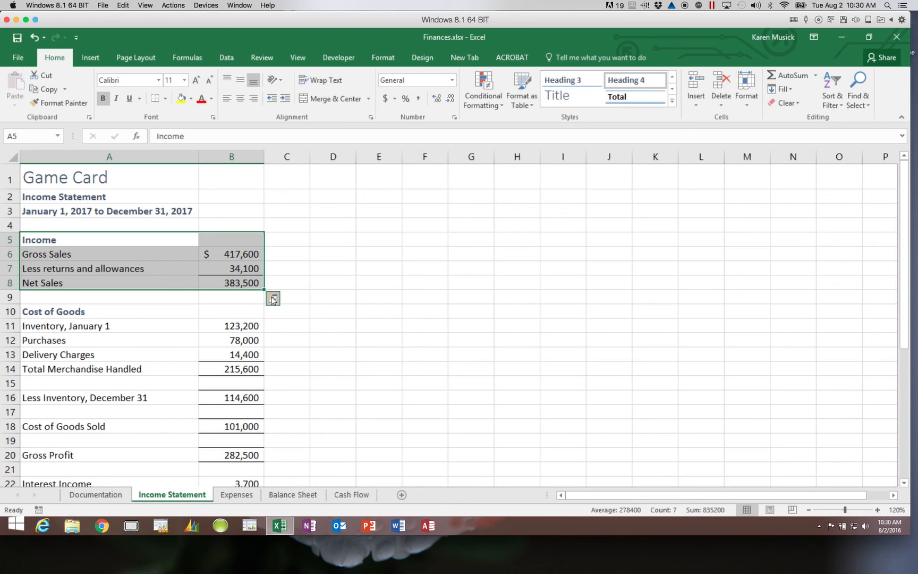
left_click(234, 307)
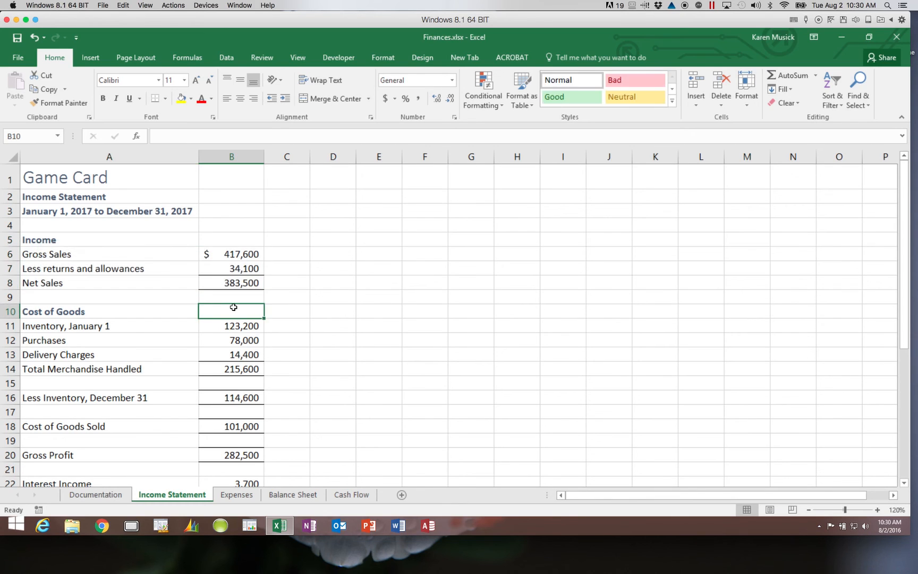
Select the nonadjacent cells A5, B8, A10 and B14 together, and clear the selection by selecting cell A1.
left_click(180, 242)
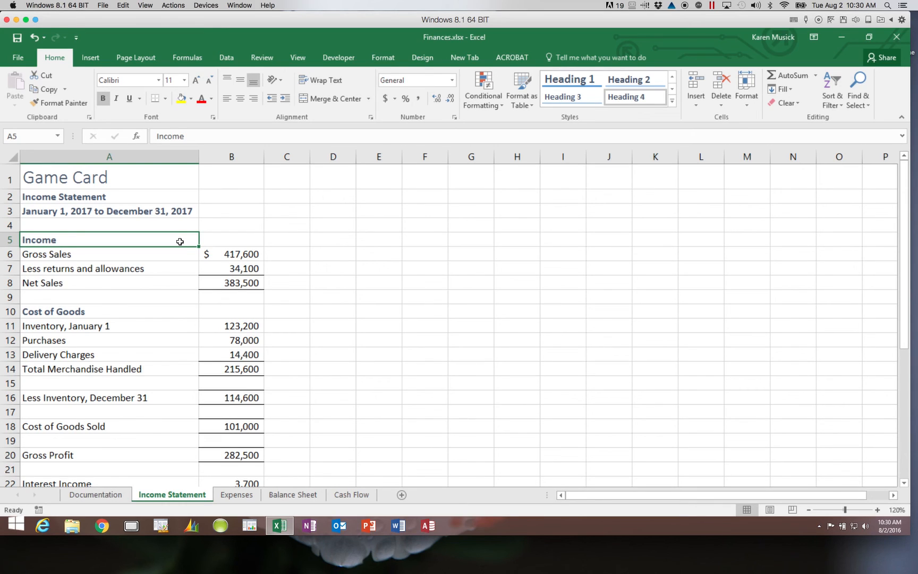
left_click(229, 284, "ctrl")
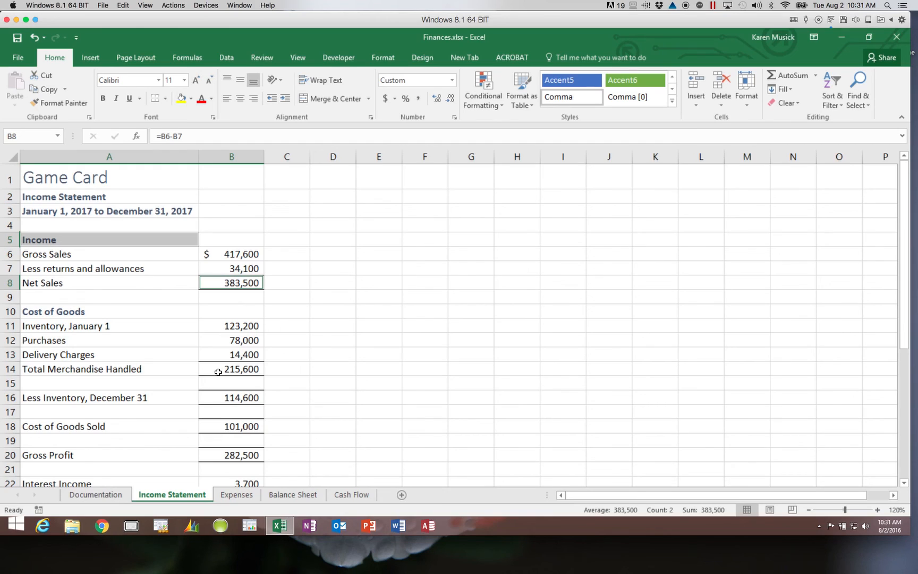
left_click(167, 312, "ctrl")
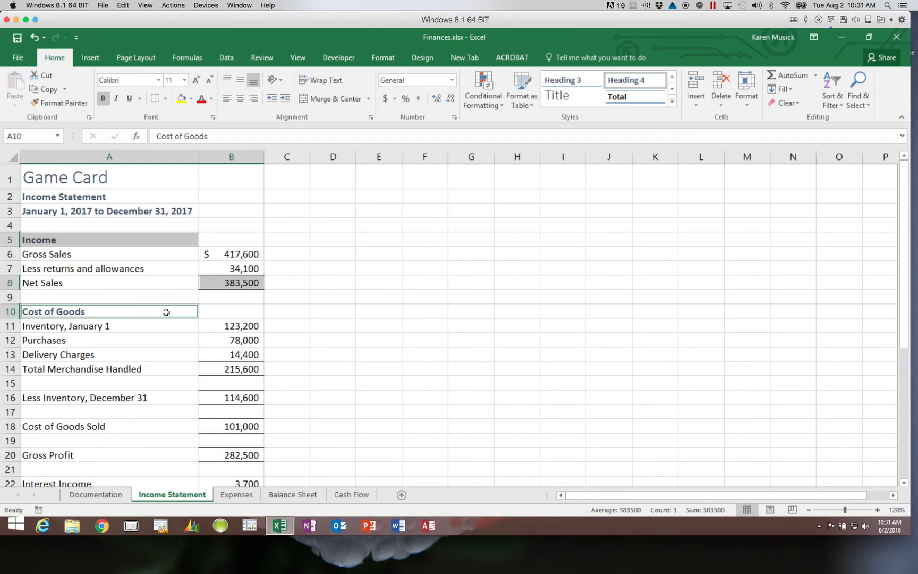
left_click(235, 368, "ctrl")
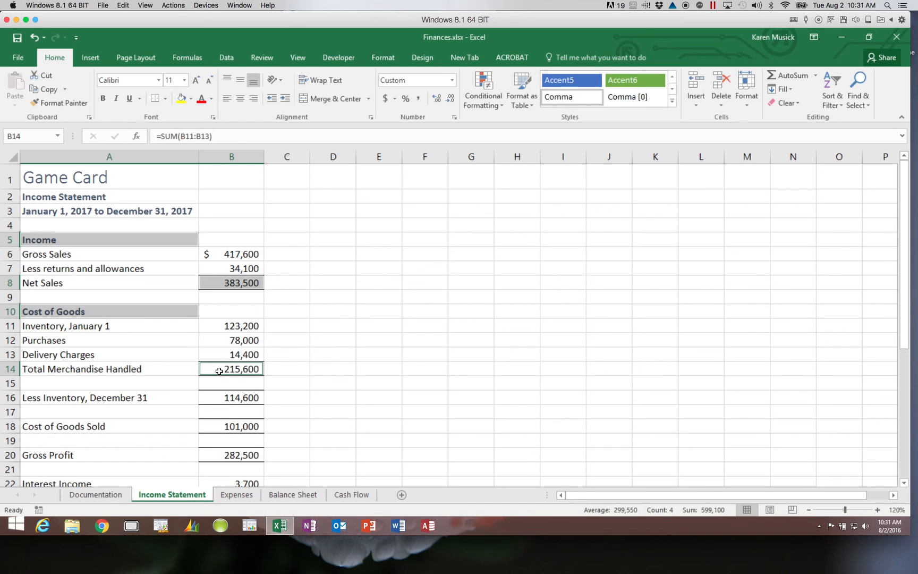
left_click(133, 187)
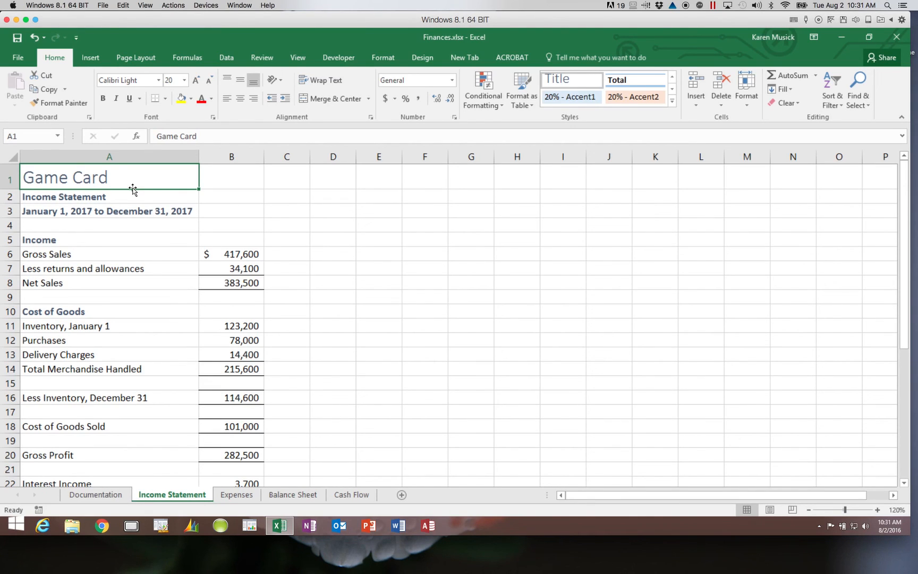
Select the nonadjacent ranges A5:B8 and A10:B14 together.
left_click(117, 240)
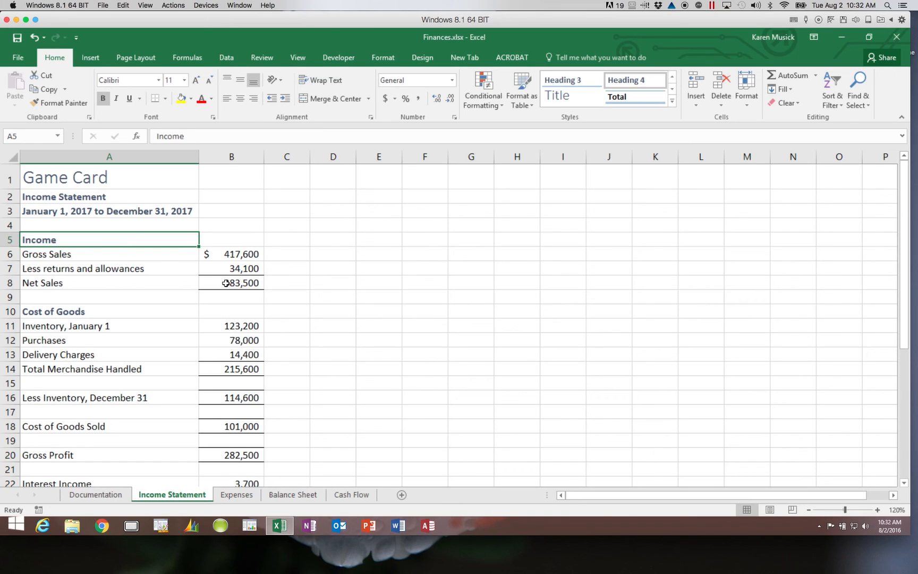
left_click(225, 283, "shift")
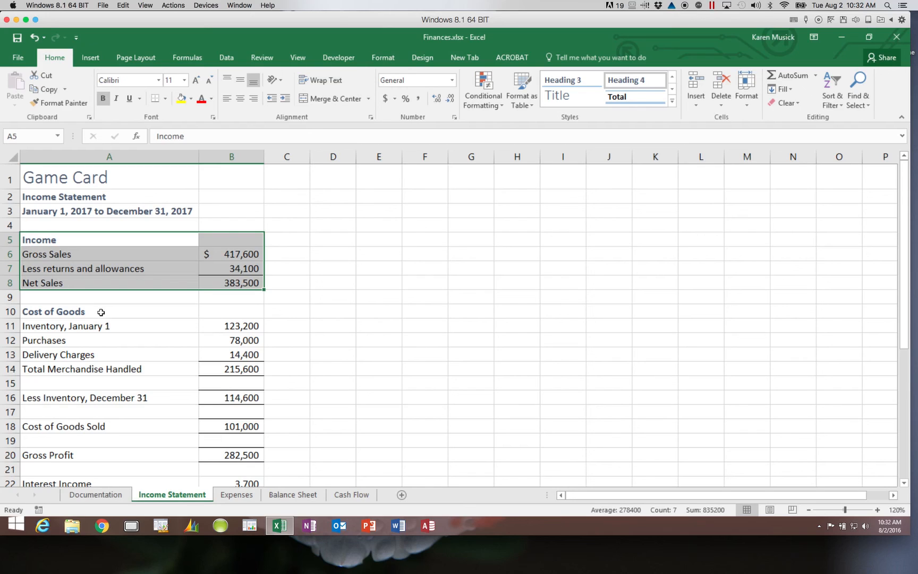
left_click_drag(100, 313, 223, 372)
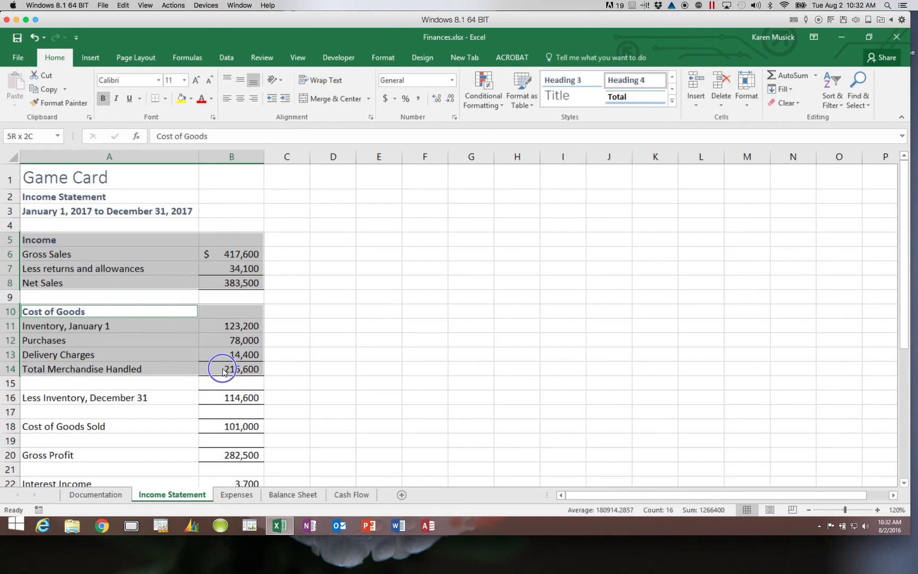
left_click_drag(223, 372, 222, 369)
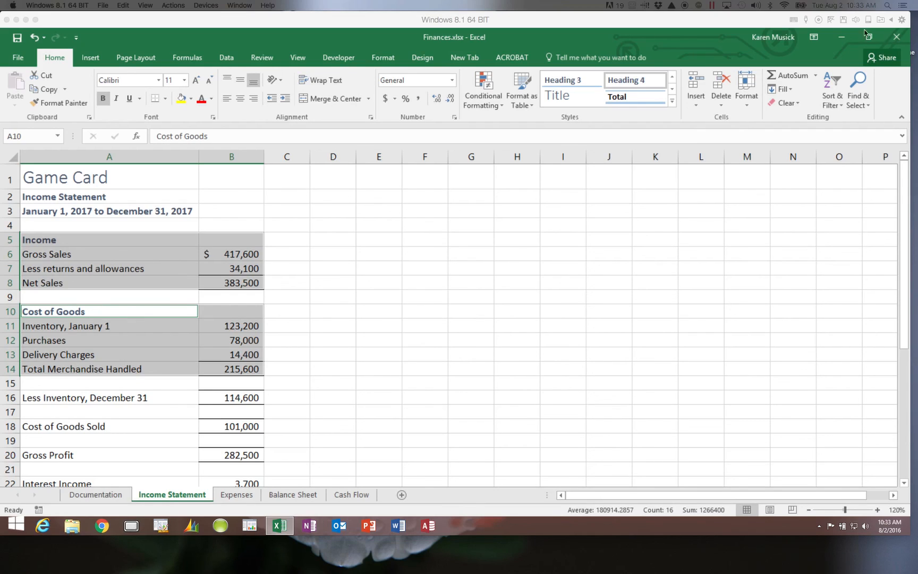
Close the Finances.xlsx workbook without saving its changes, keeping Excel open.
left_click(18, 60)
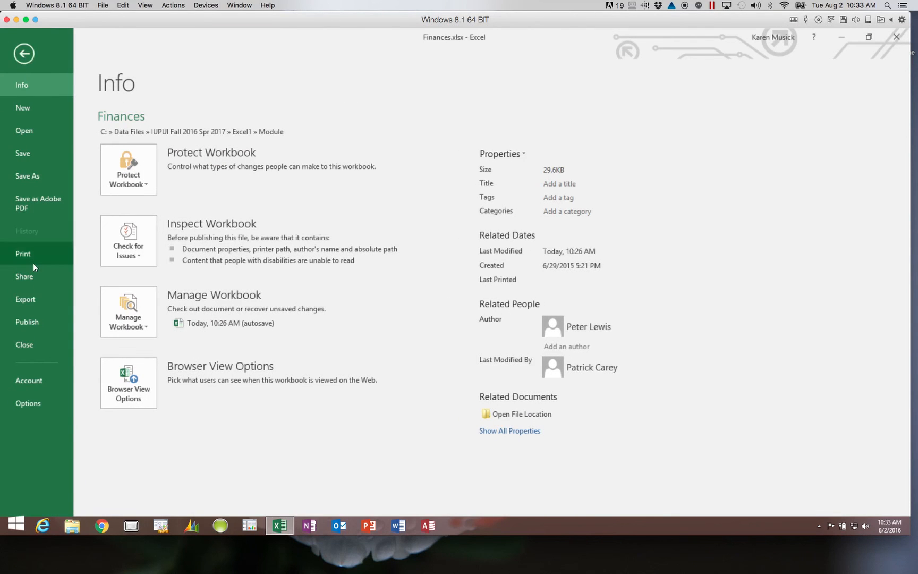
left_click(29, 347)
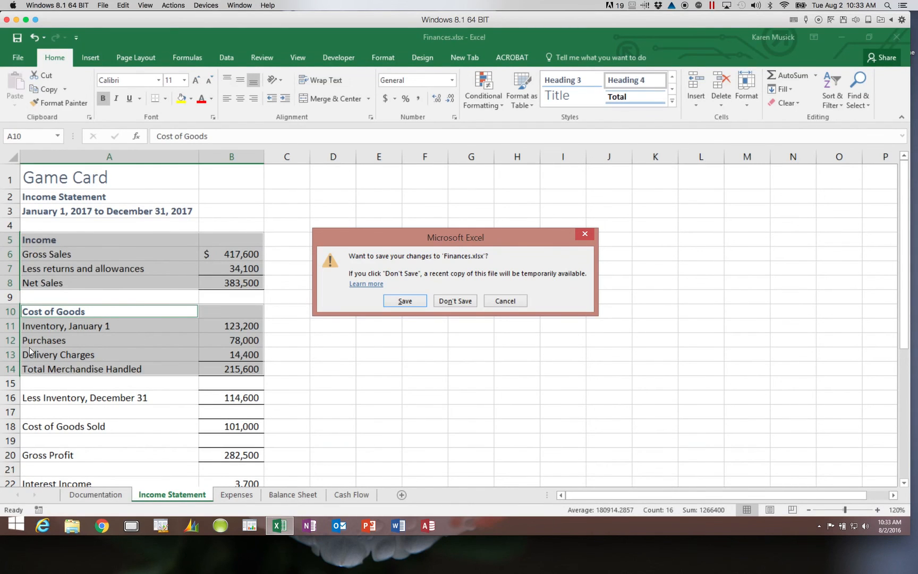
left_click(458, 301)
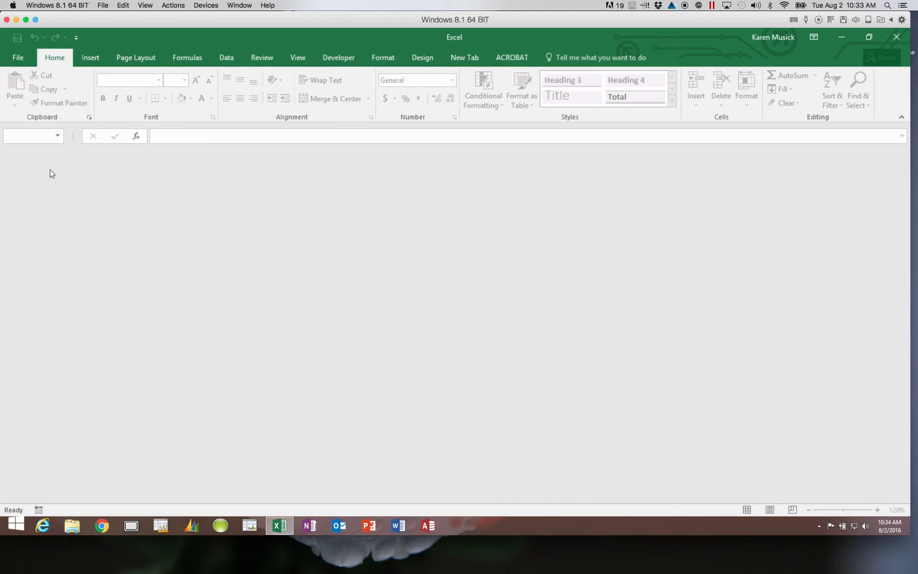
Look over the recent workbooks, and create a new blank workbook.
left_click(19, 55)
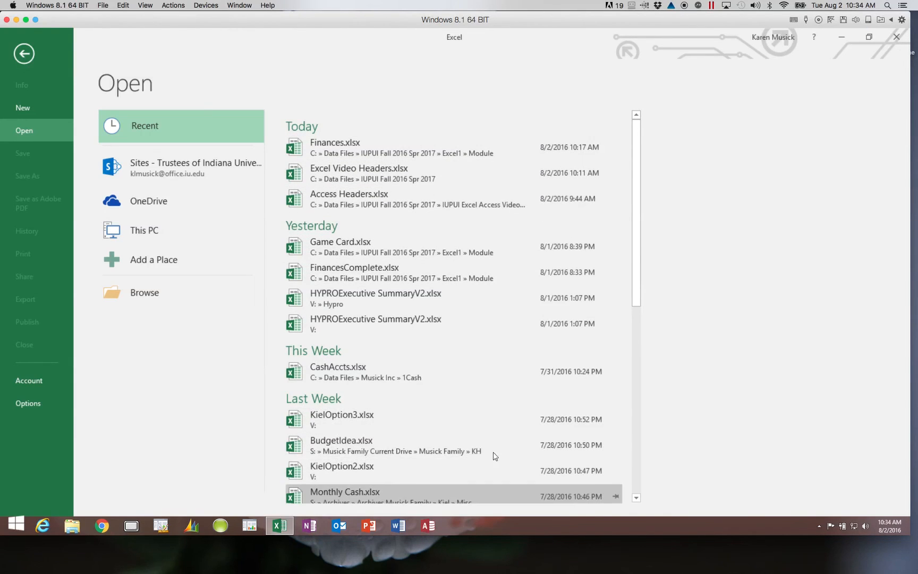
left_click_drag(636, 299, 636, 258)
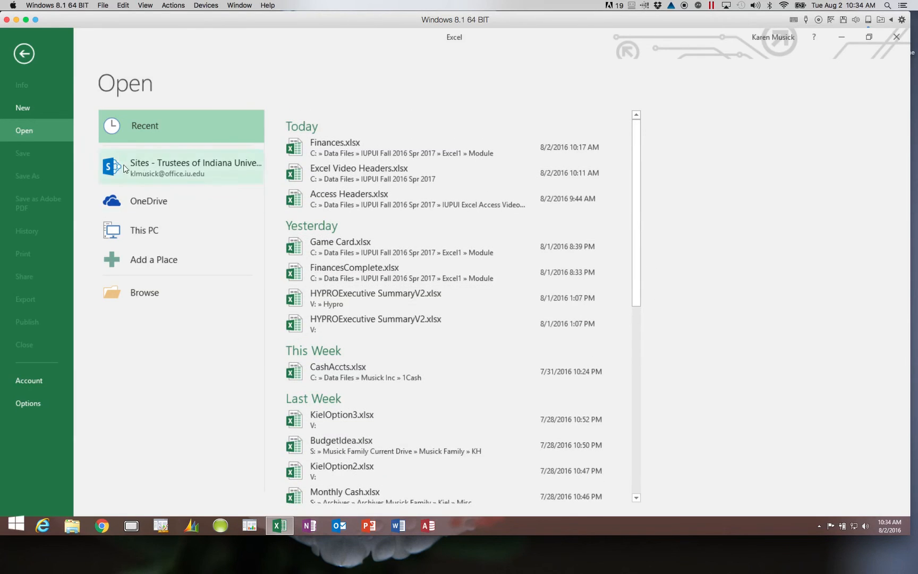
left_click(27, 107)
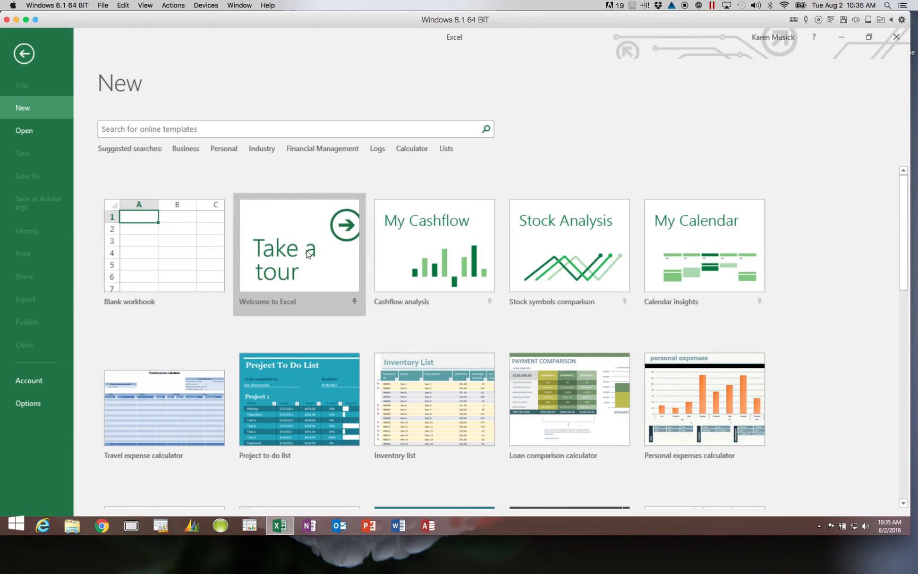
left_click(216, 252)
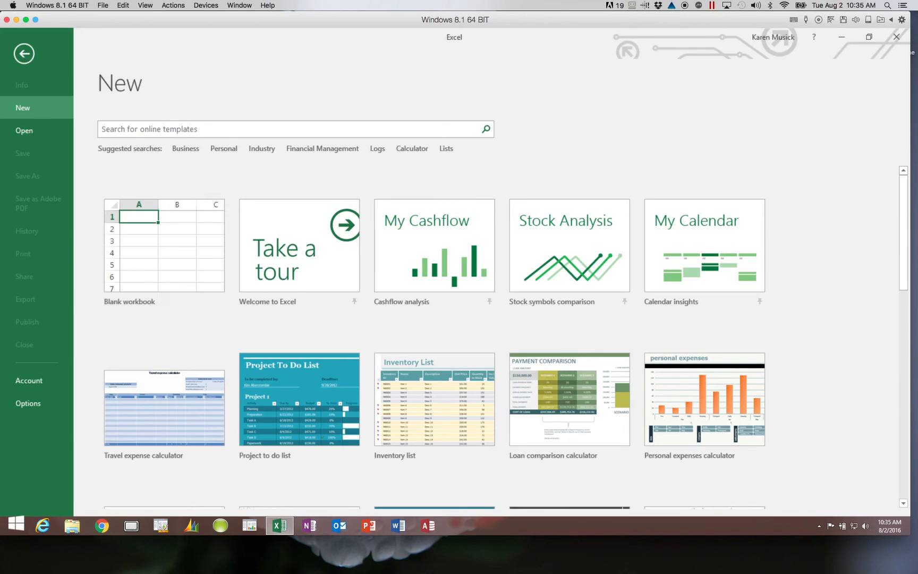